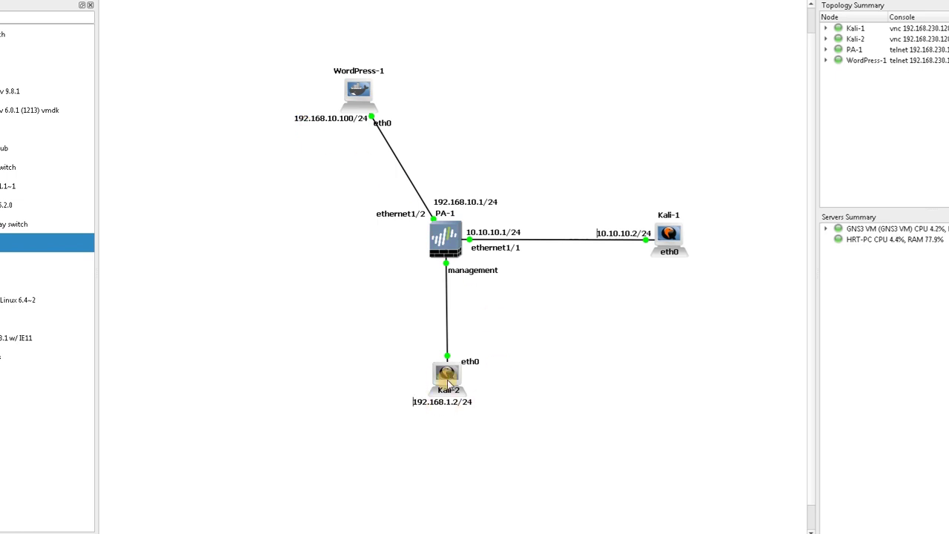
Step: Check Kali-2 in GNS3 and reach the PAN-OS Interfaces page (ethernet1/1 10.10.10.1/24, ethernet1/2 192.168.10.1/24)
{"action": "mouse_move", "coordinate": [447, 382]}
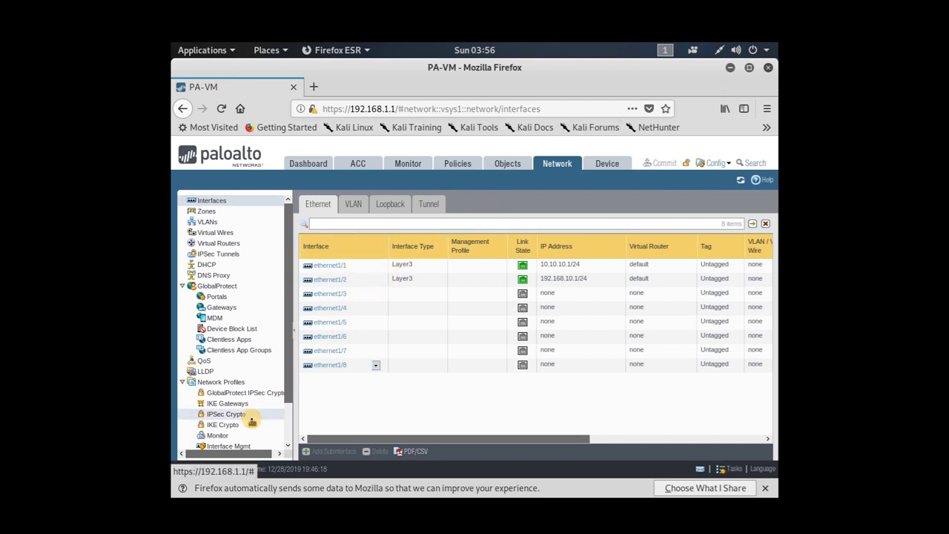
Step: Bring up the PAN-OS interface and go to Objects > Addresses, which lists no objects
{"action": "left_click", "coordinate": [126, 523]}
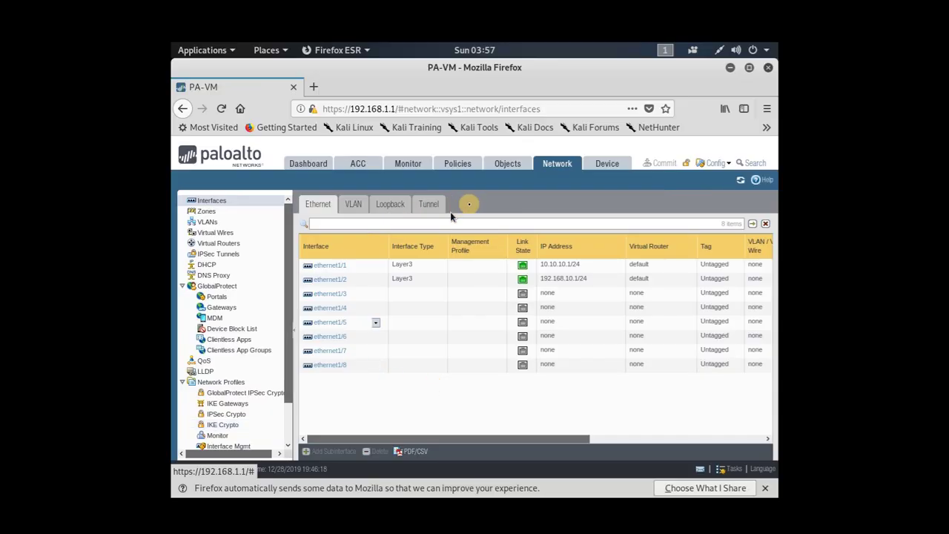
{"action": "left_click", "coordinate": [509, 165]}
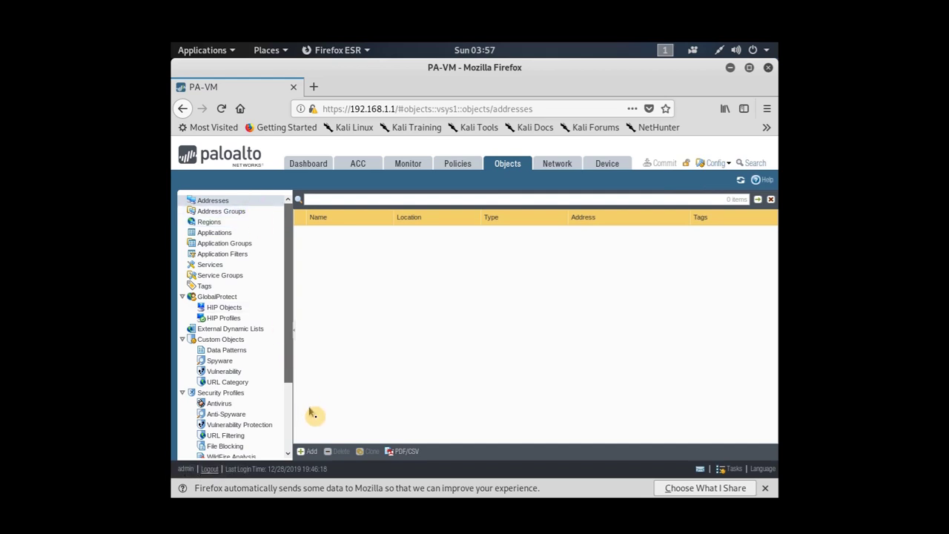
Step: Create the address object Out-FW-INT with IP netmask 10.10.10.1
{"action": "left_click", "coordinate": [314, 452]}
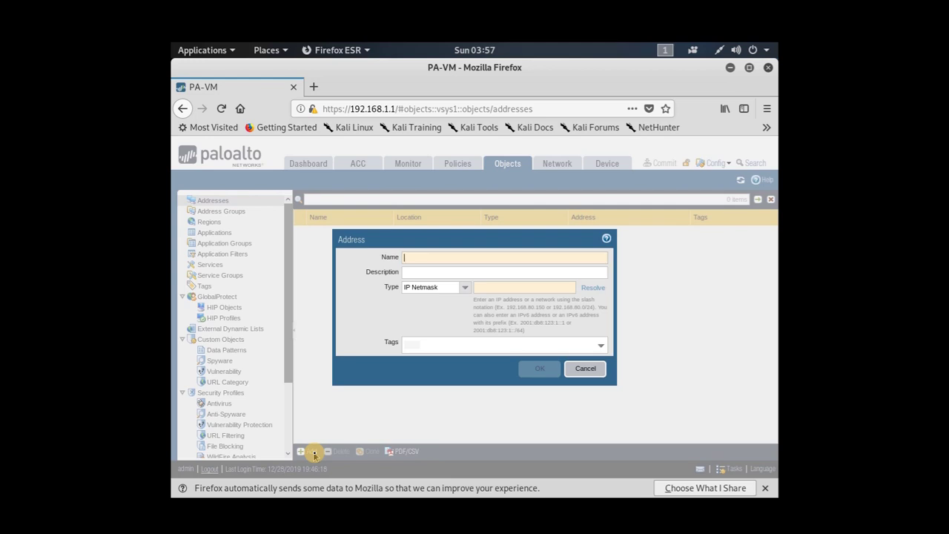
{"action": "type", "text": "Out-FW-INT"}
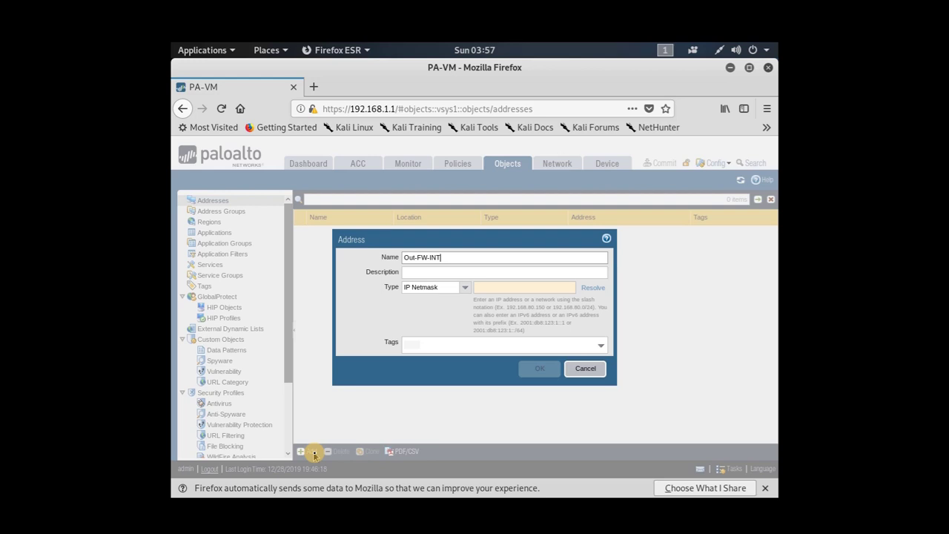
{"action": "left_click", "coordinate": [488, 288]}
{"action": "type", "text": "10.10.10.1"}
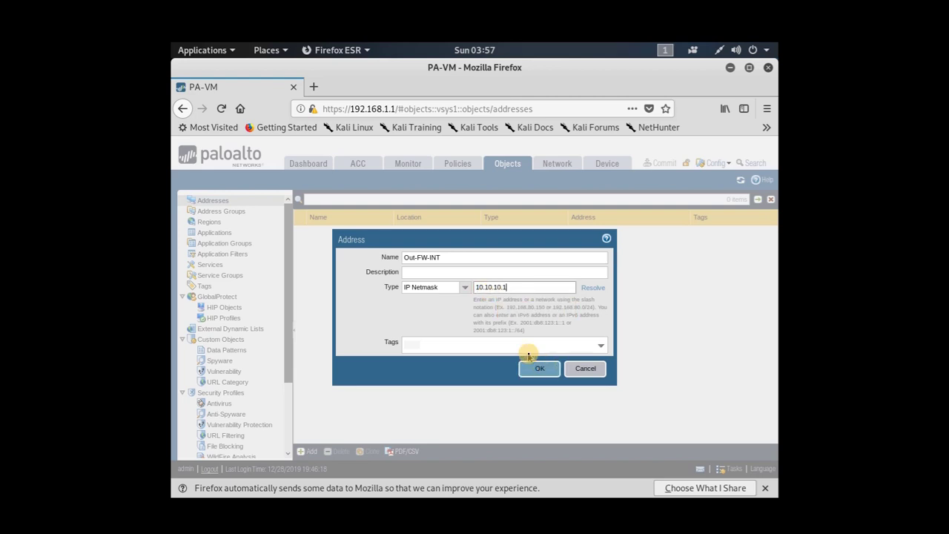
{"action": "left_click", "coordinate": [535, 367]}
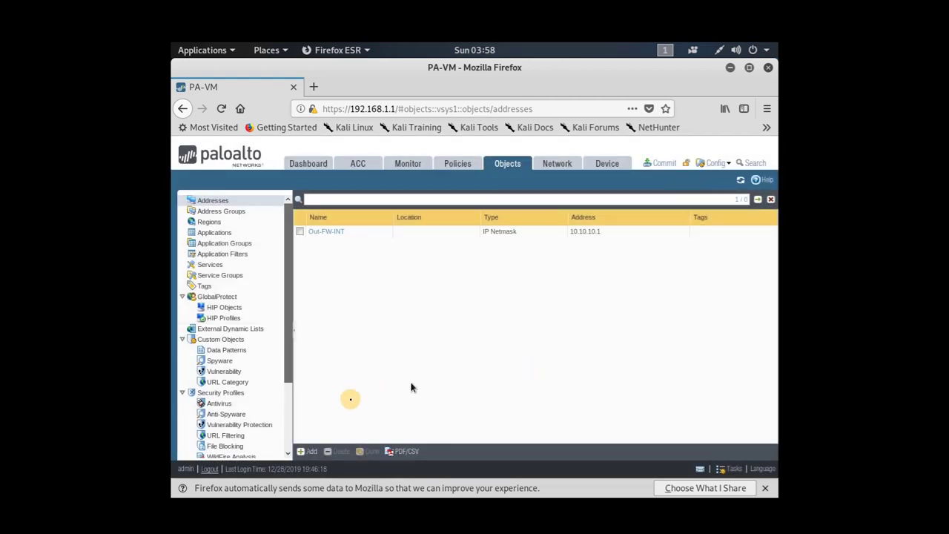
{"action": "left_click", "coordinate": [303, 448]}
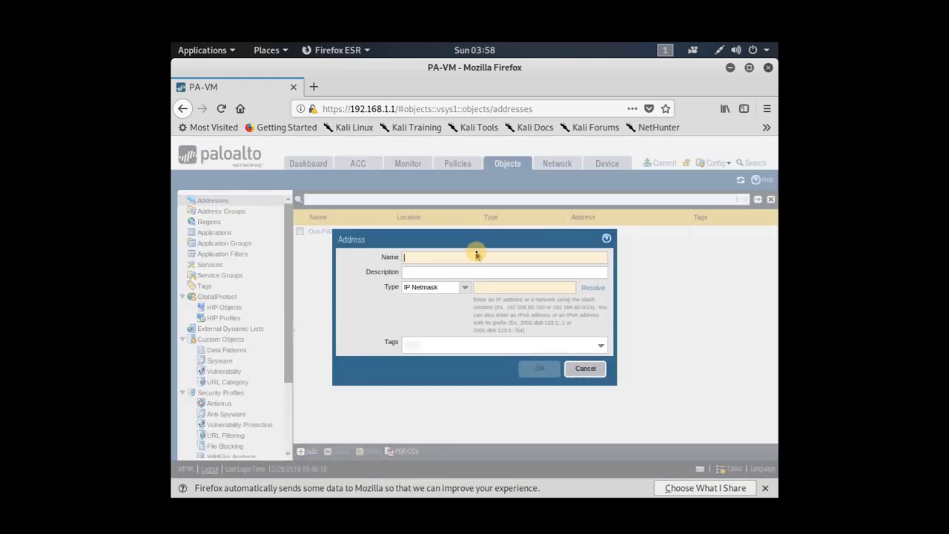
Step: Add a WordPress address object with IP netmask 192.168.10.100
{"action": "type", "text": "WordPress"}
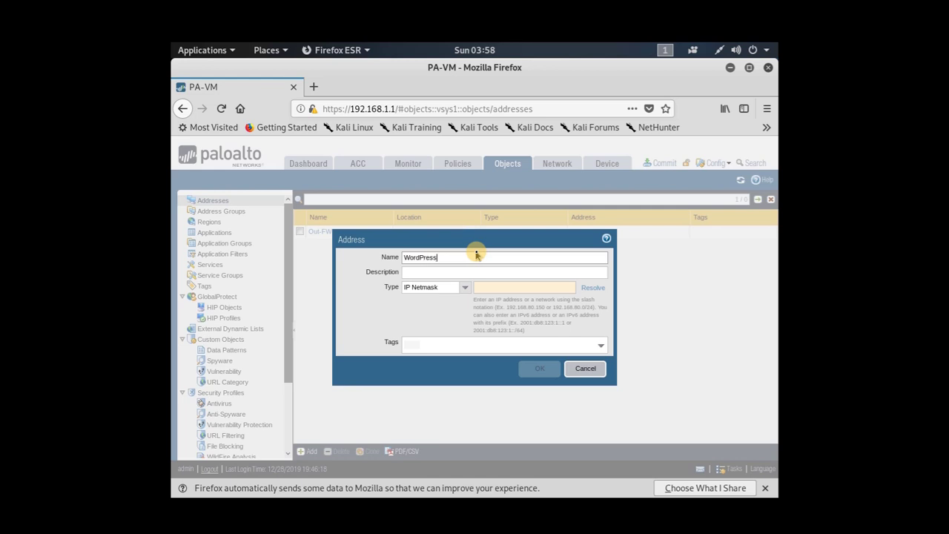
{"action": "left_click", "coordinate": [486, 287]}
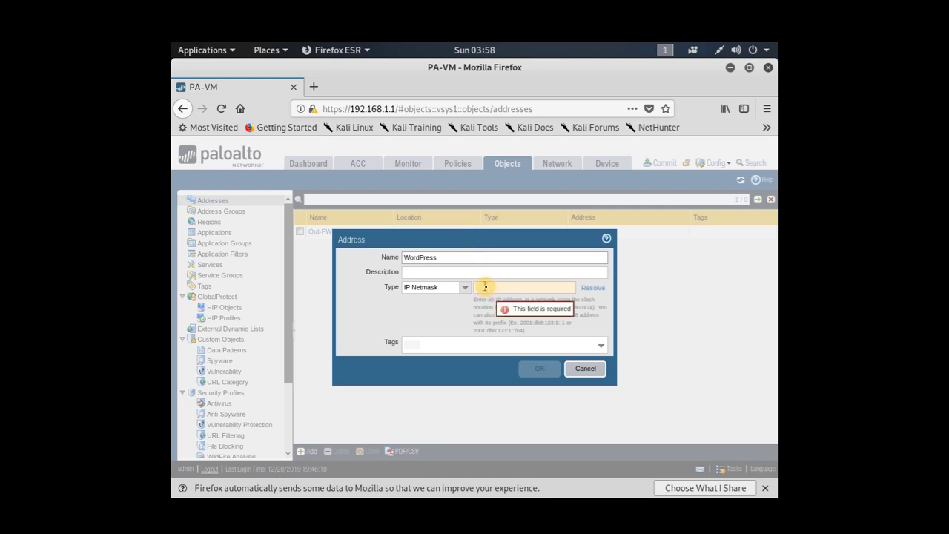
{"action": "type", "text": "19"}
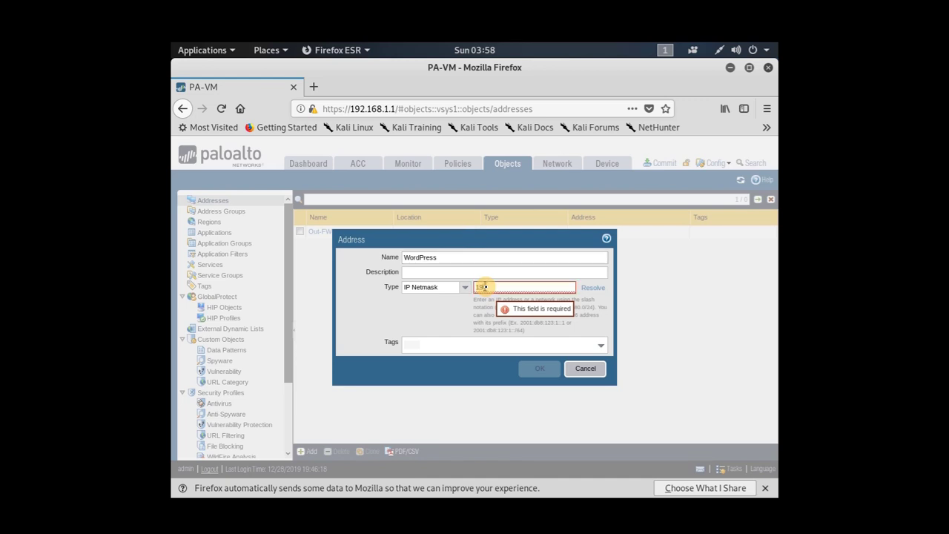
{"action": "type", "text": "2.168.10.100"}
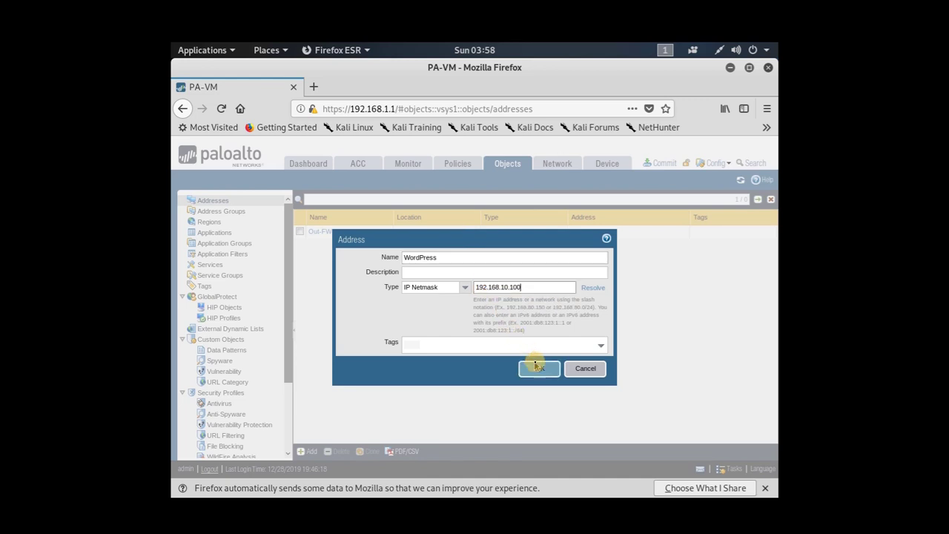
{"action": "left_click", "coordinate": [540, 367]}
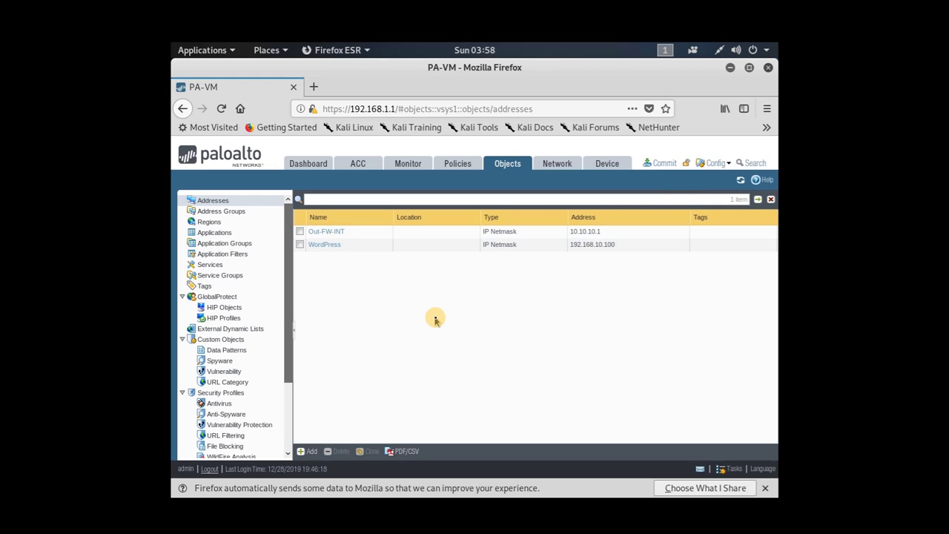
{"action": "left_click", "coordinate": [460, 165]}
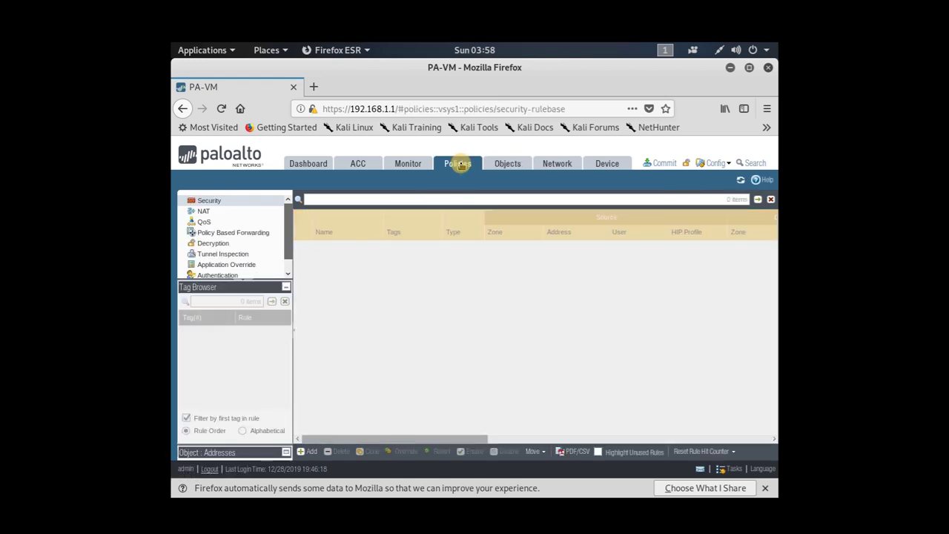
Step: Create a NAT rule named Wordpress-NAT and show its Original Packet settings
{"action": "left_click", "coordinate": [250, 213]}
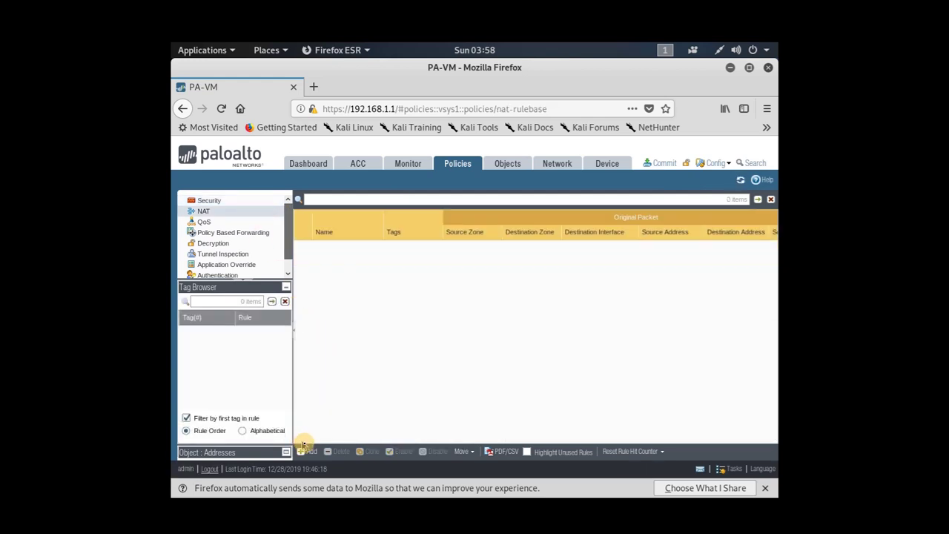
{"action": "left_click", "coordinate": [305, 451]}
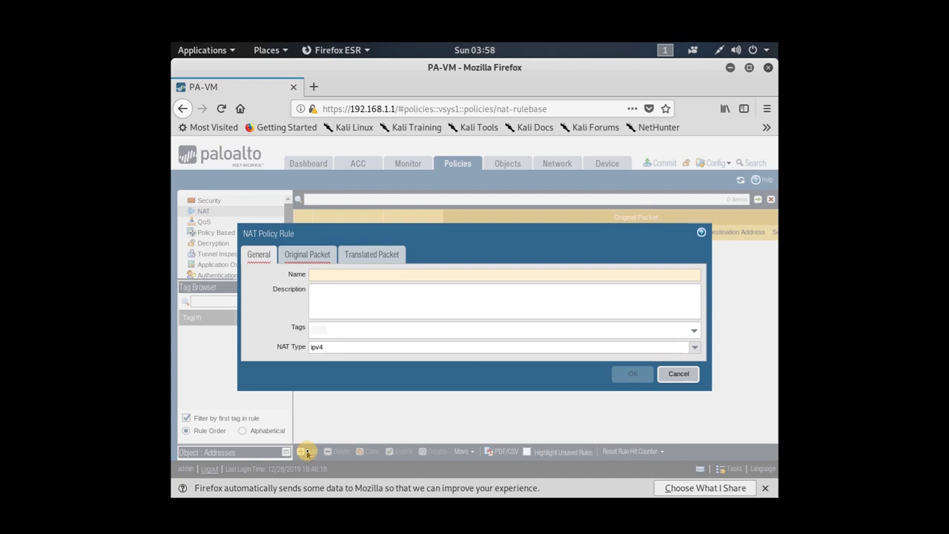
{"action": "type", "text": "dpress-NAT"}
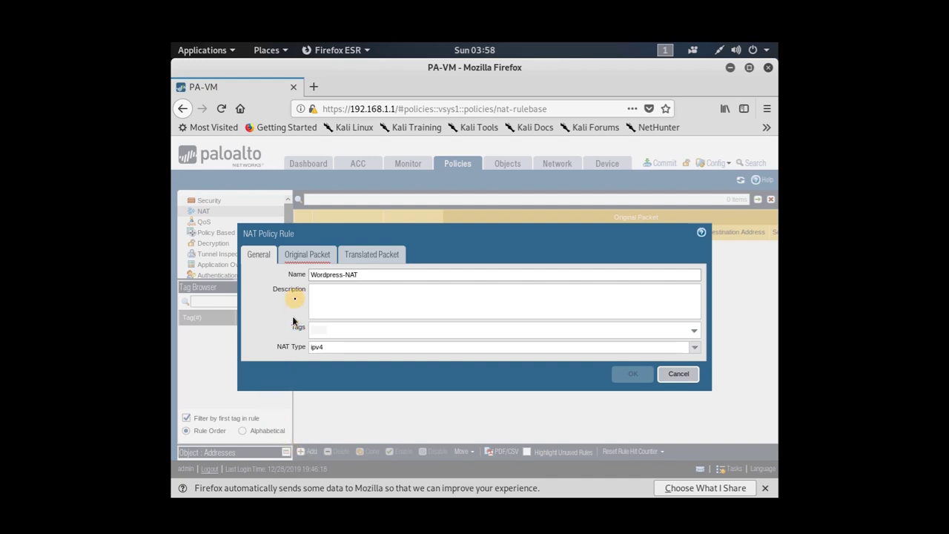
{"action": "left_click", "coordinate": [306, 255]}
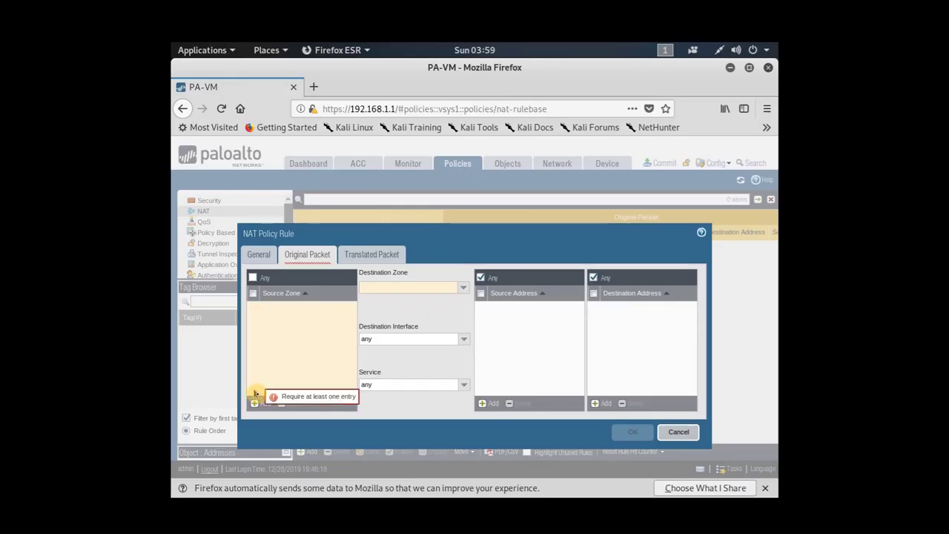
Step: Add Untrust as the Wordpress-NAT rule's source zone
{"action": "left_click", "coordinate": [258, 403]}
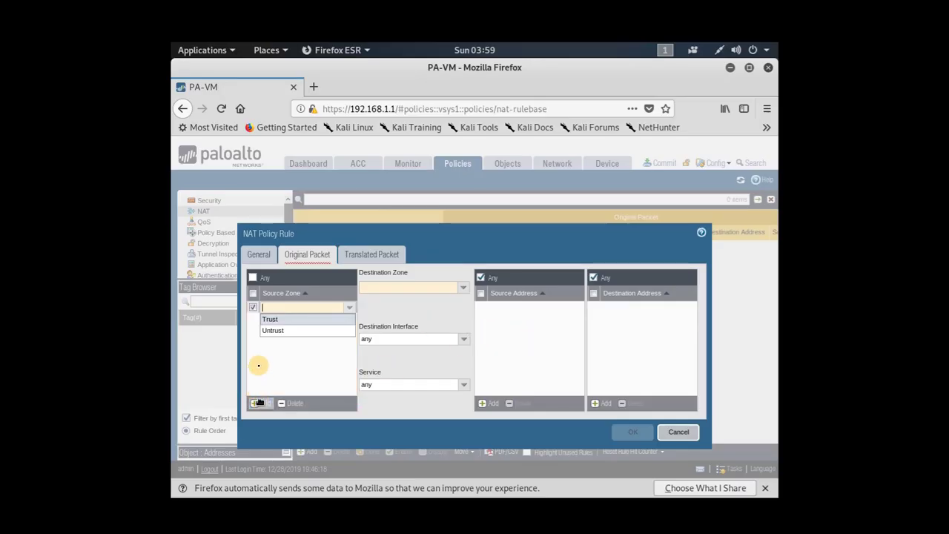
{"action": "left_click", "coordinate": [273, 331]}
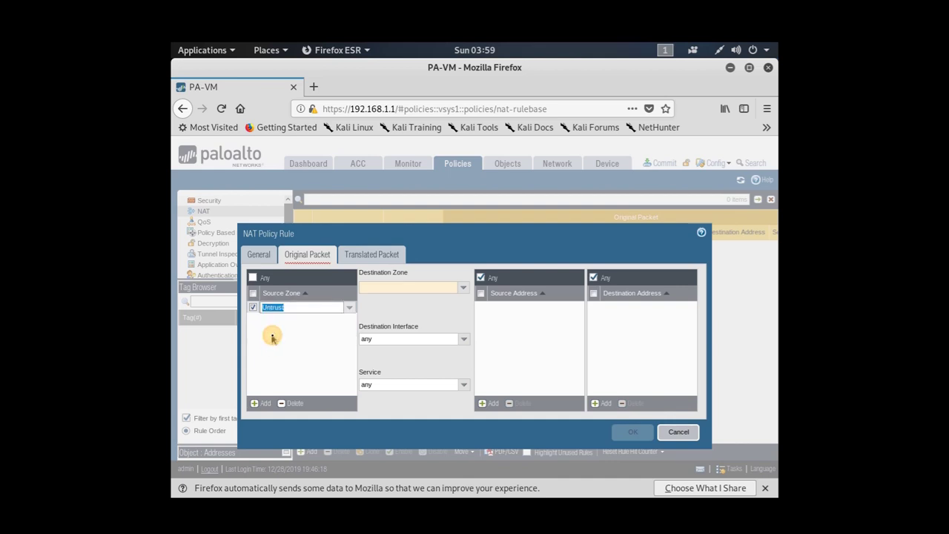
{"action": "left_click", "coordinate": [273, 337]}
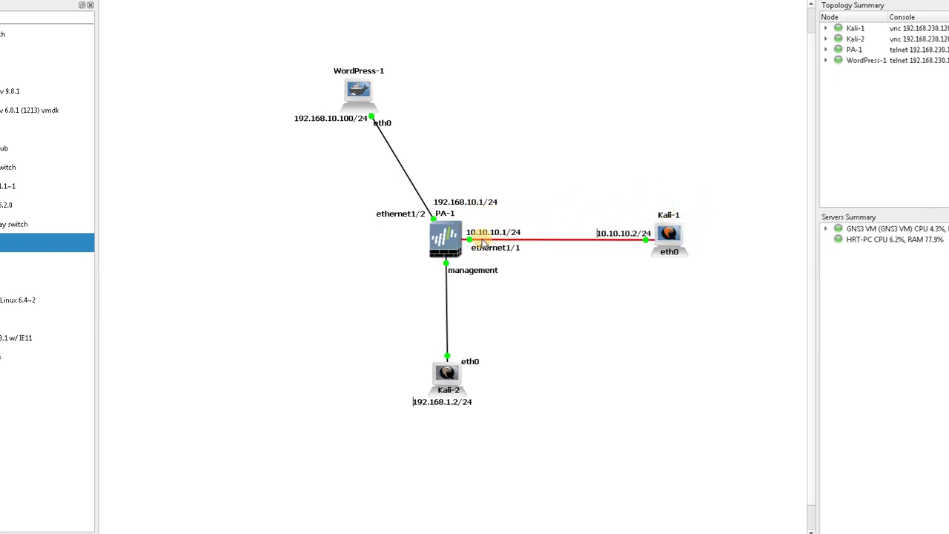
Step: Review the PA-1 and Kali-1 nodes in GNS3, then return to the Kali-2 viewer
{"action": "mouse_move", "coordinate": [460, 242]}
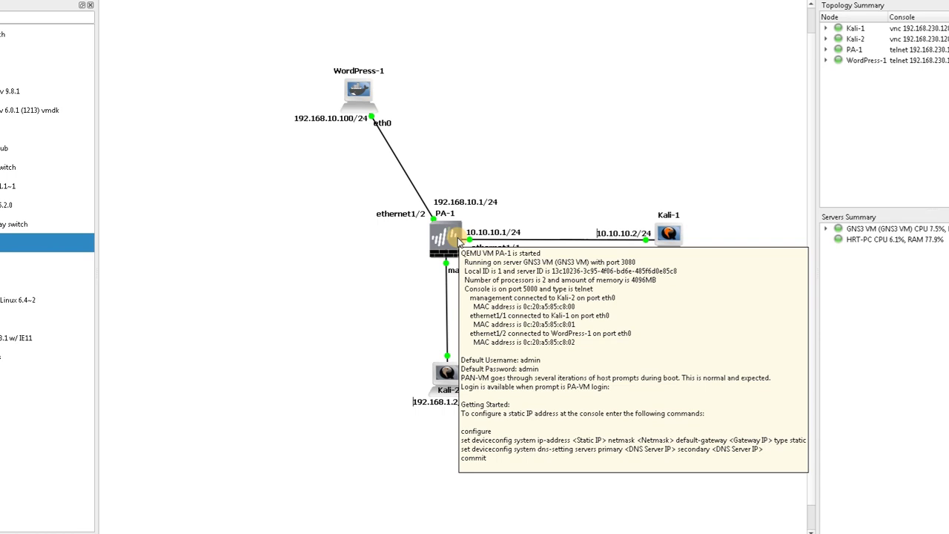
{"action": "mouse_move", "coordinate": [683, 241]}
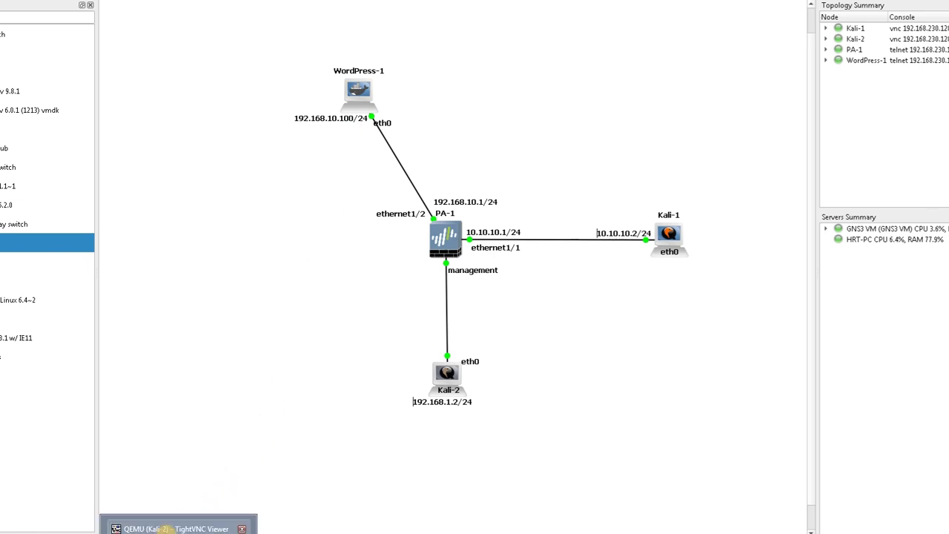
{"action": "left_click", "coordinate": [161, 527]}
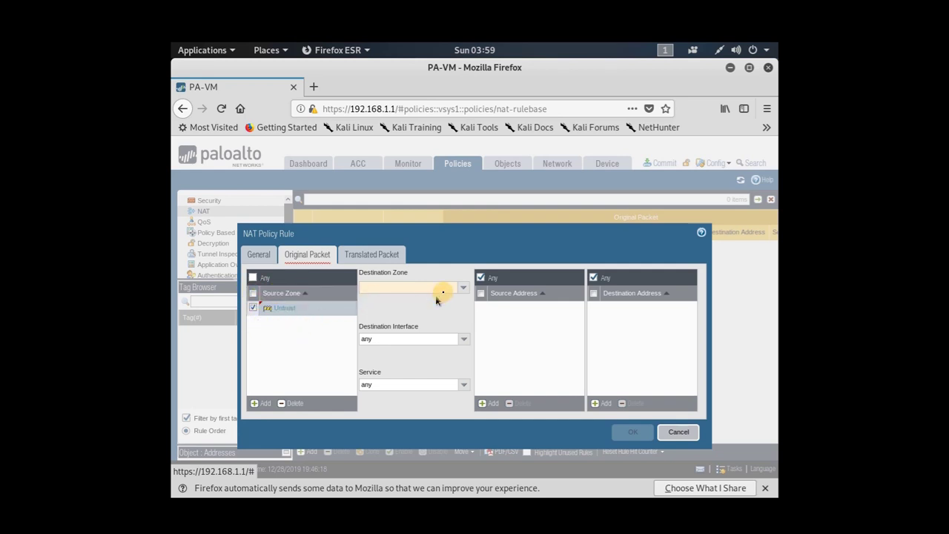
Step: Set the NAT rule's destination zone to Untrust and destination address to Out-FW-INT
{"action": "left_click", "coordinate": [464, 288]}
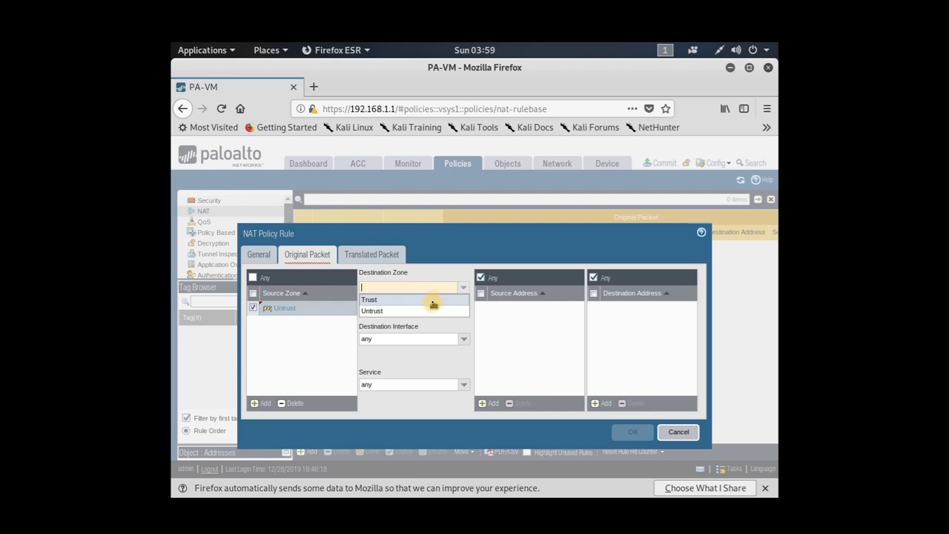
{"action": "left_click", "coordinate": [426, 310]}
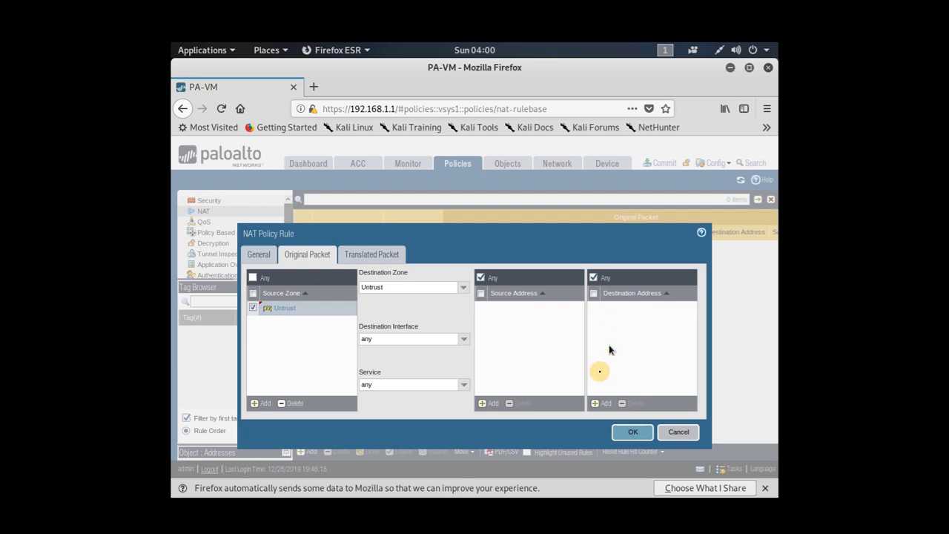
{"action": "left_click", "coordinate": [598, 402]}
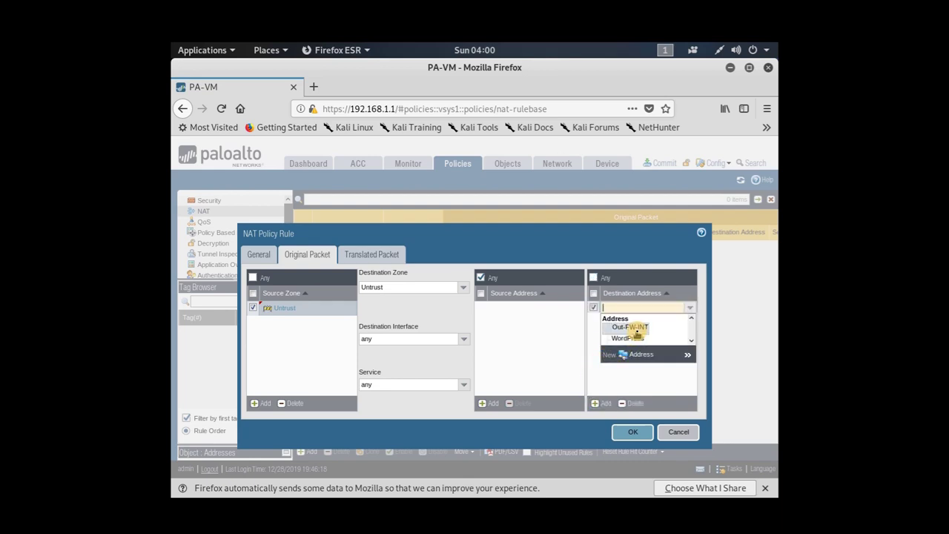
{"action": "left_click", "coordinate": [636, 330]}
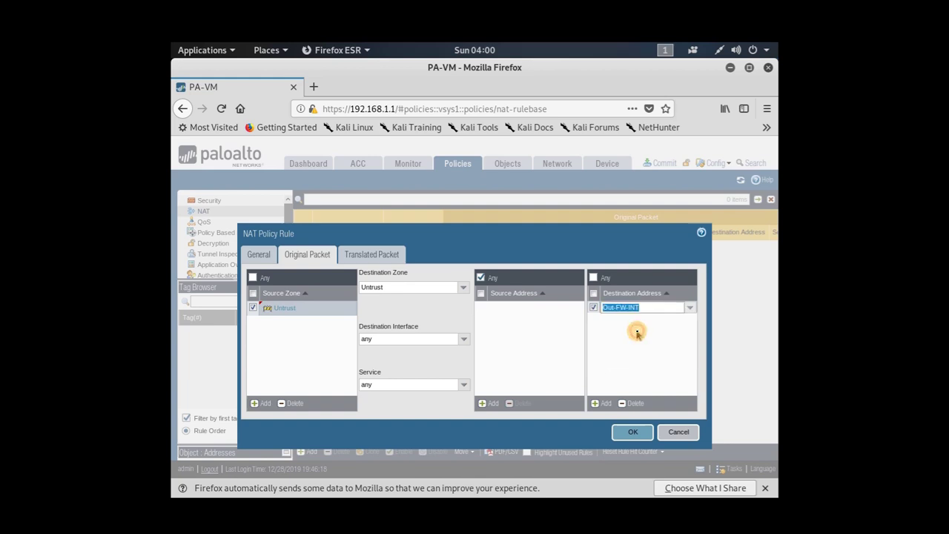
{"action": "left_click", "coordinate": [636, 333]}
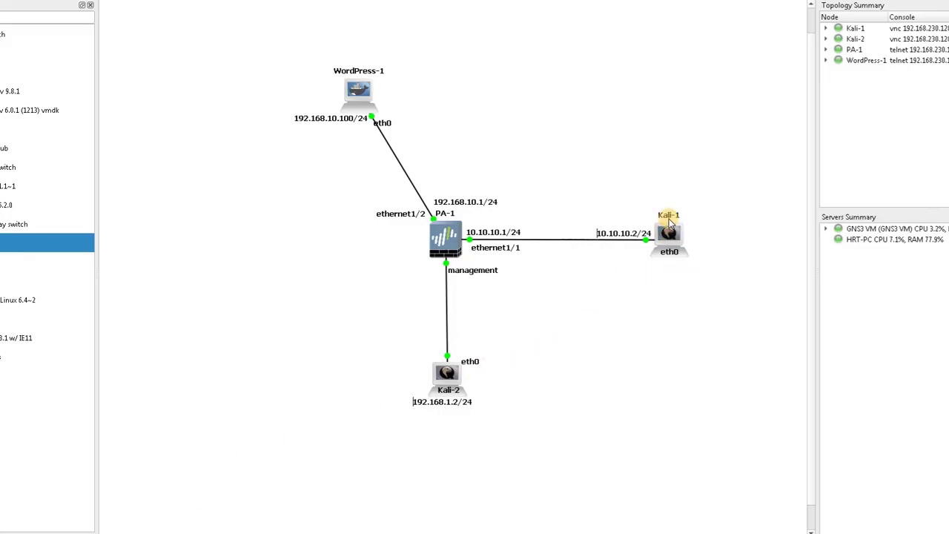
Step: Look over the Kali-1 and PA-1 nodes, then restore the TightVNC viewer showing the NAT rule
{"action": "mouse_move", "coordinate": [677, 232]}
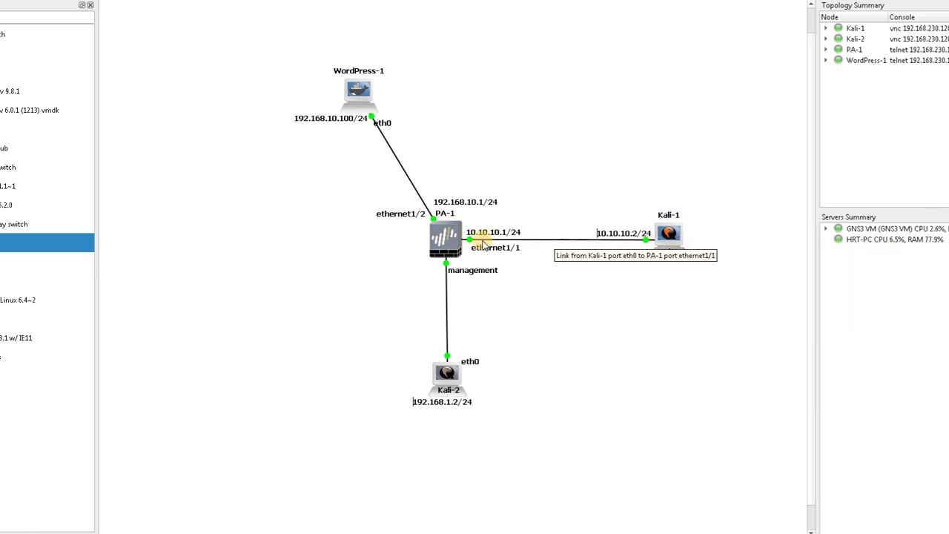
{"action": "mouse_move", "coordinate": [463, 240]}
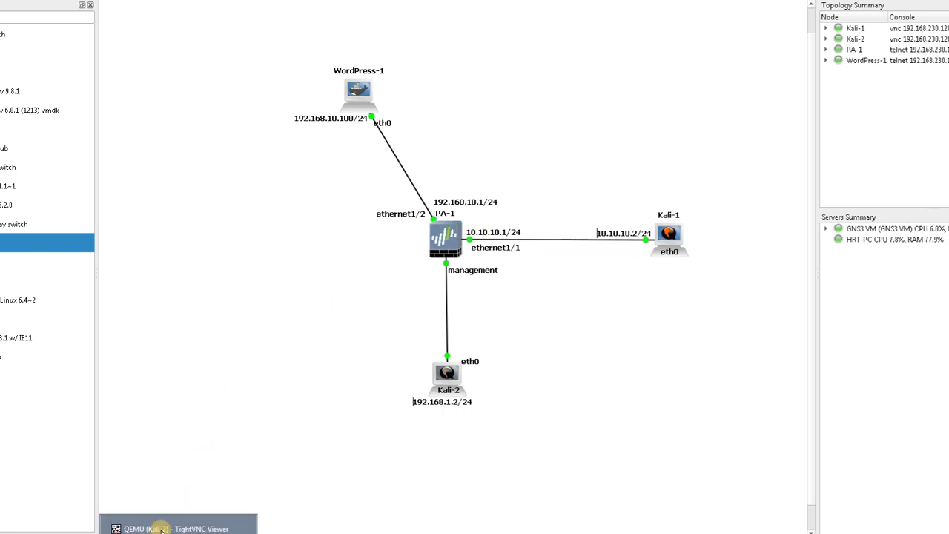
{"action": "left_click", "coordinate": [161, 529]}
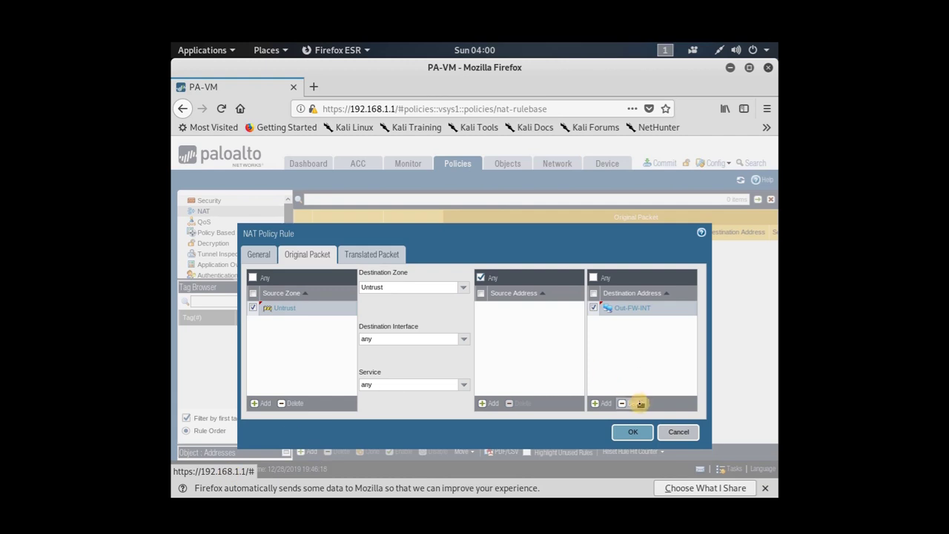
Step: Translate the destination to WordPress on port 80 using Dynamic IP with session distribution
{"action": "left_click", "coordinate": [365, 254]}
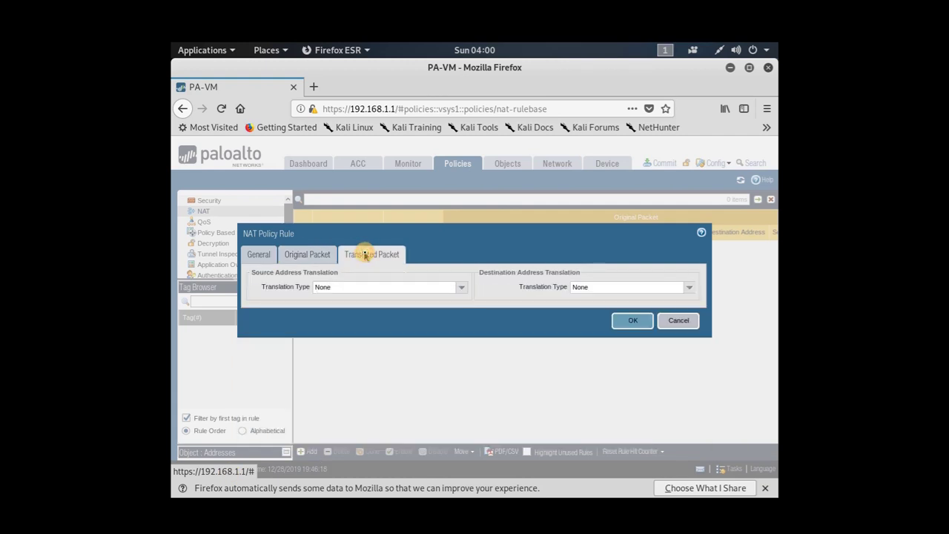
{"action": "left_click", "coordinate": [689, 289]}
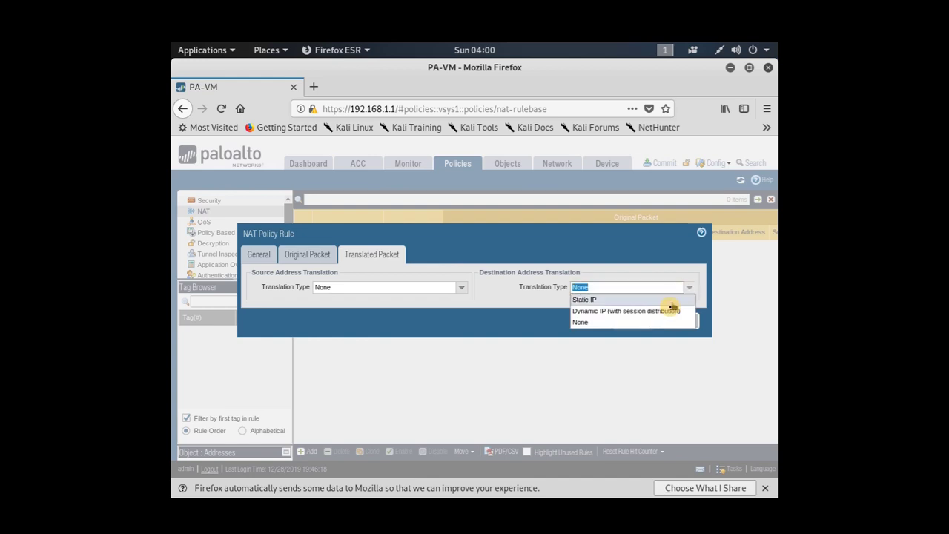
{"action": "left_click", "coordinate": [667, 311]}
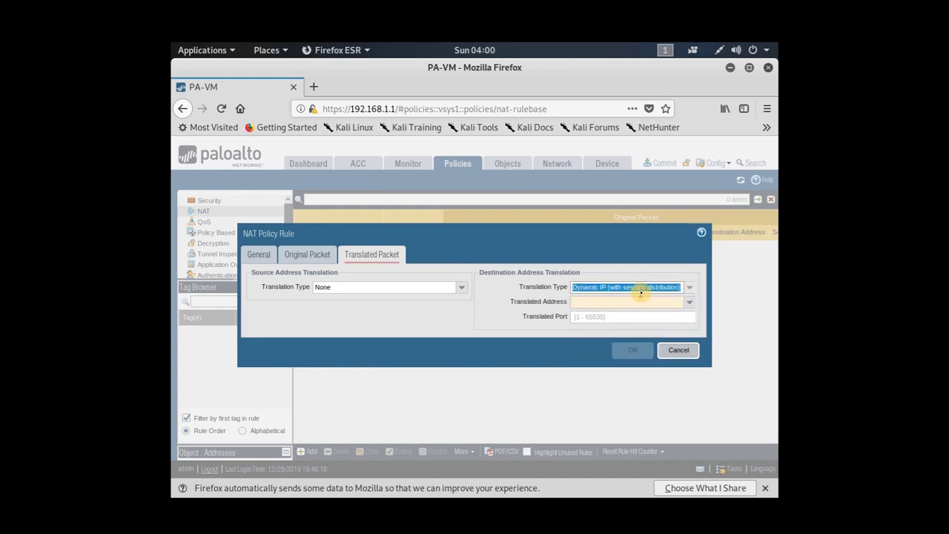
{"action": "left_click", "coordinate": [695, 301]}
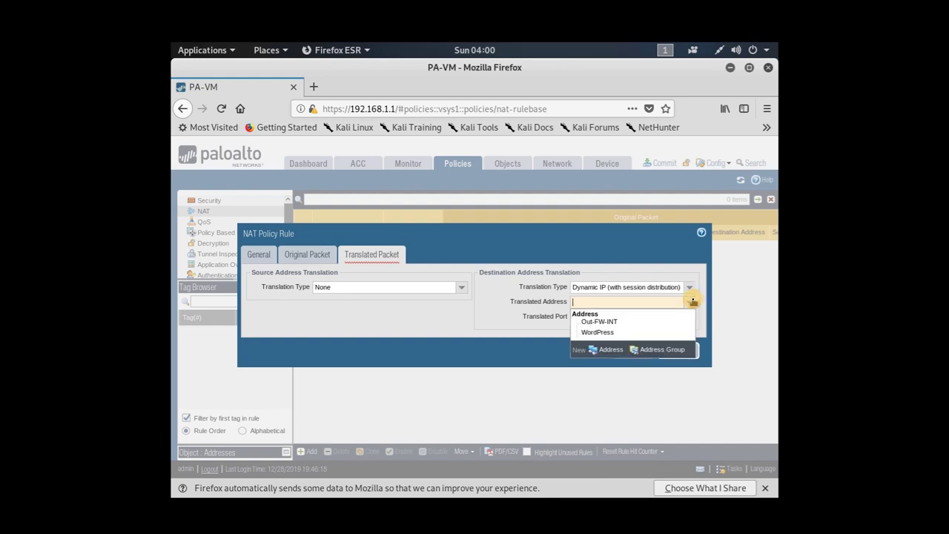
{"action": "left_click", "coordinate": [602, 333]}
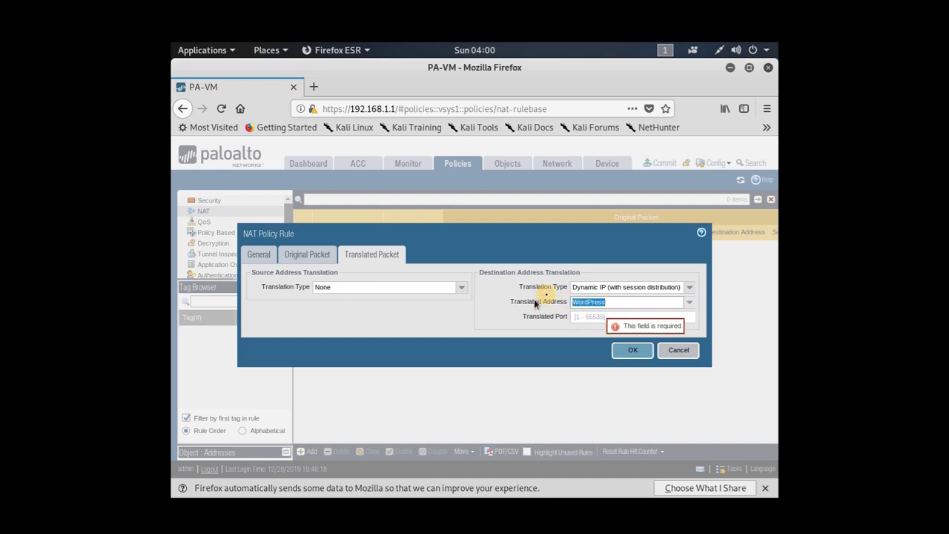
{"action": "left_click", "coordinate": [581, 316]}
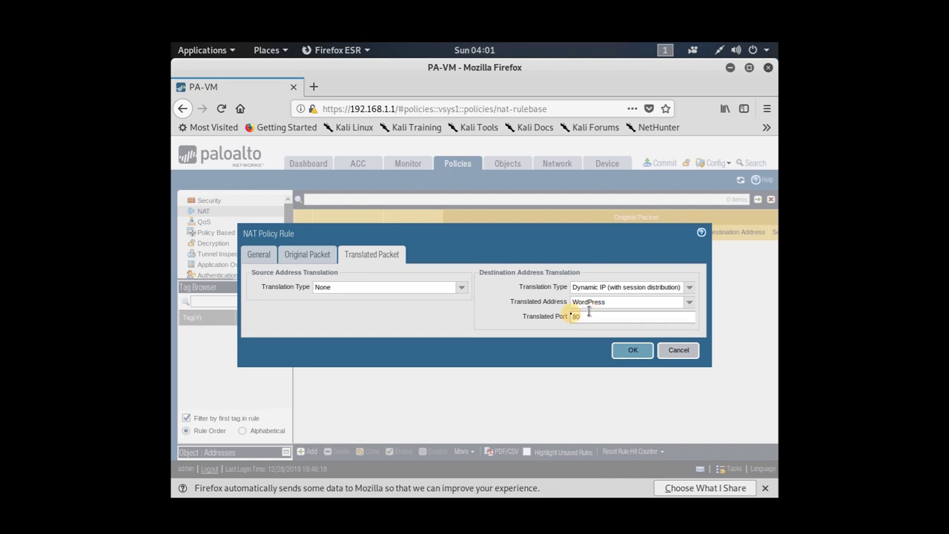
Step: Set the Wordpress-NAT rule's original-packet Service to service-http and save the rule
{"action": "left_click", "coordinate": [309, 260]}
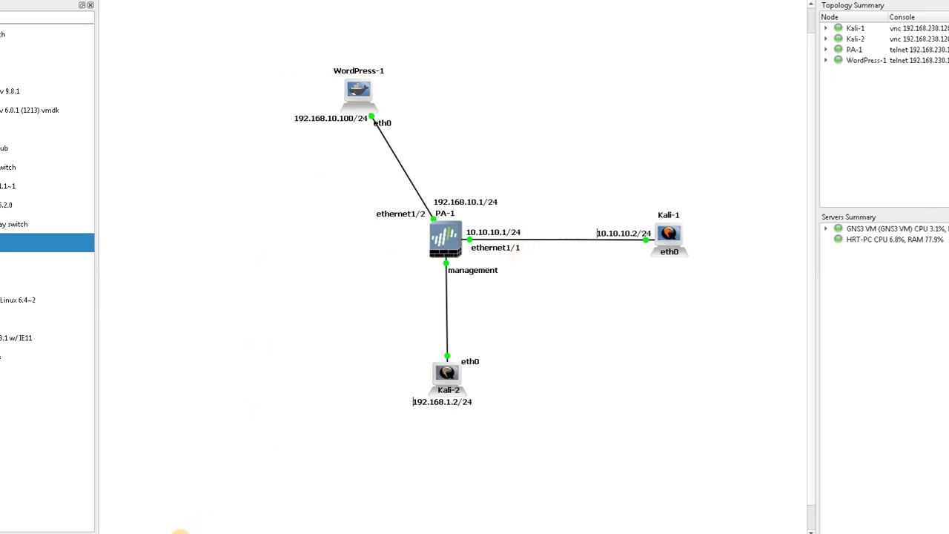
{"action": "left_click", "coordinate": [175, 524]}
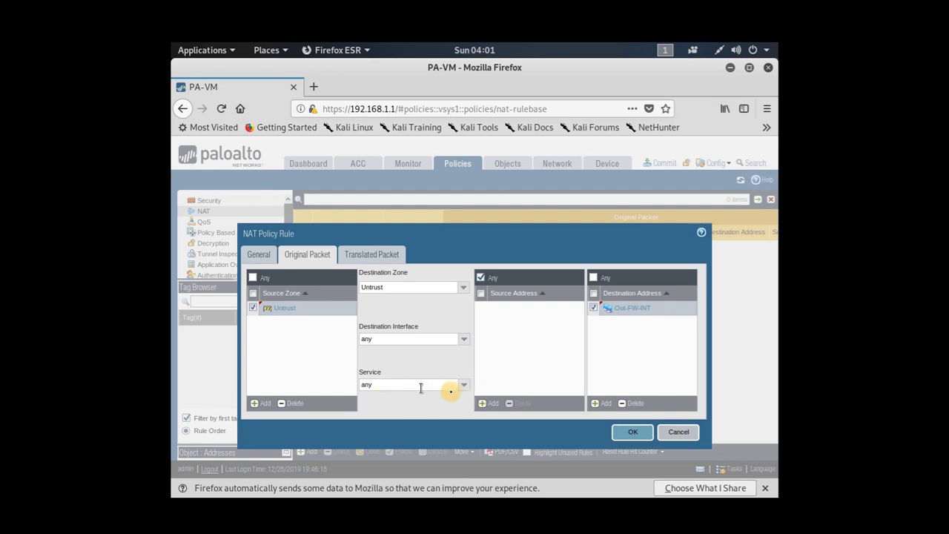
{"action": "left_click", "coordinate": [464, 384]}
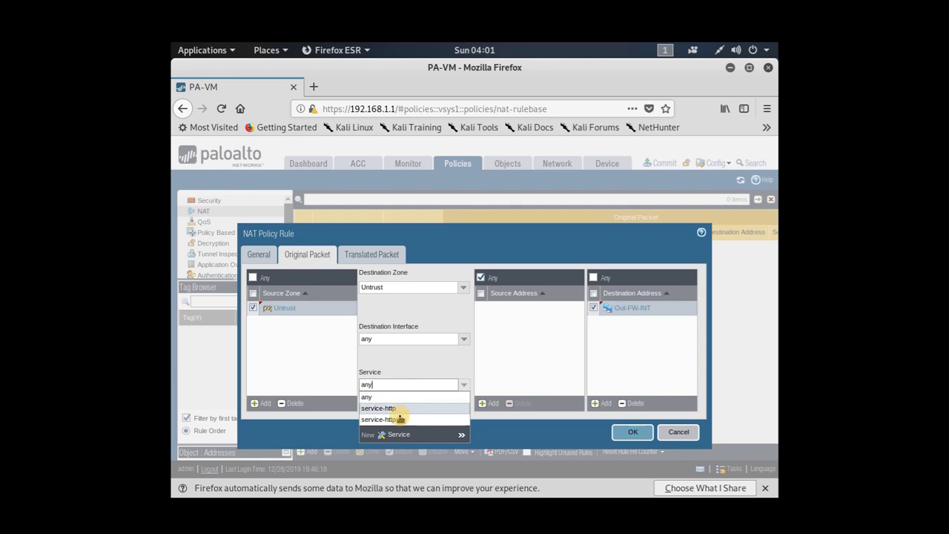
{"action": "left_click", "coordinate": [396, 409]}
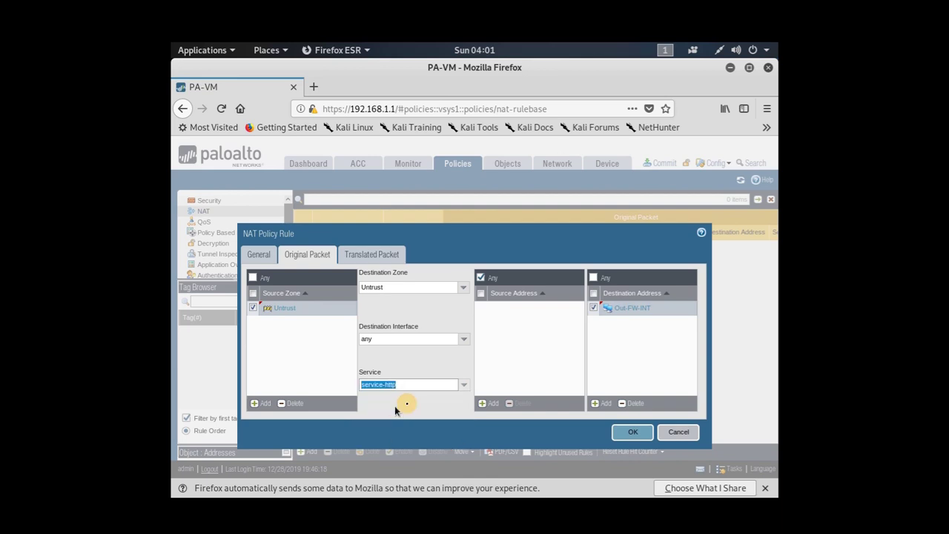
{"action": "left_click", "coordinate": [398, 258]}
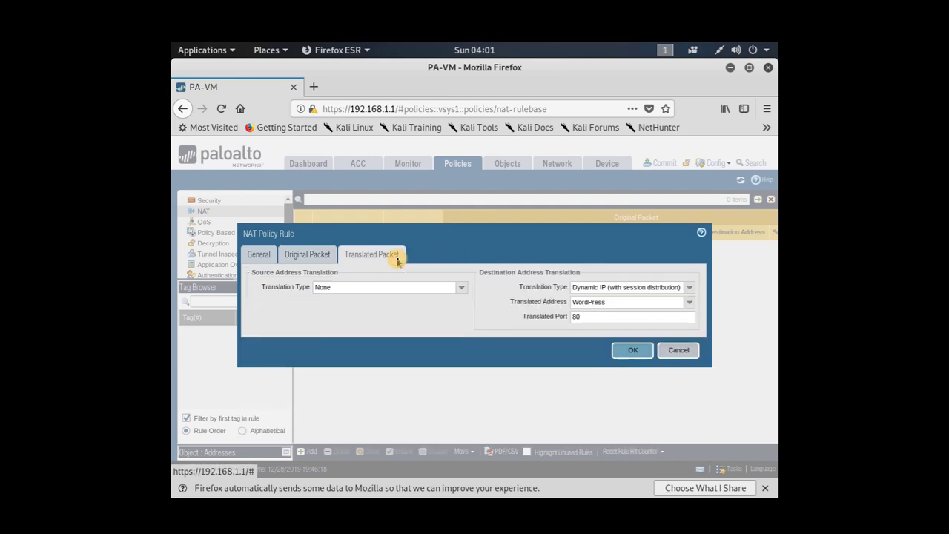
{"action": "left_click", "coordinate": [305, 257]}
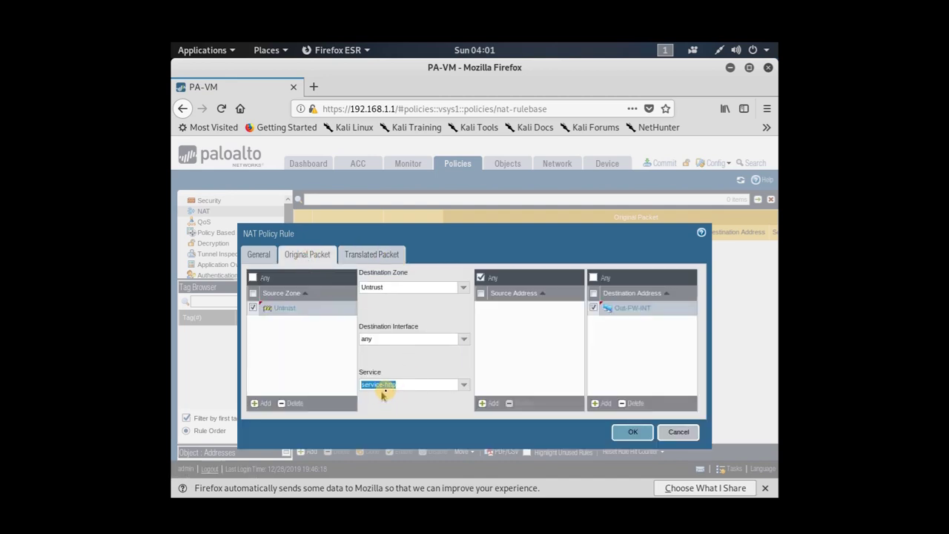
{"action": "left_click", "coordinate": [408, 403]}
{"action": "left_click", "coordinate": [630, 432]}
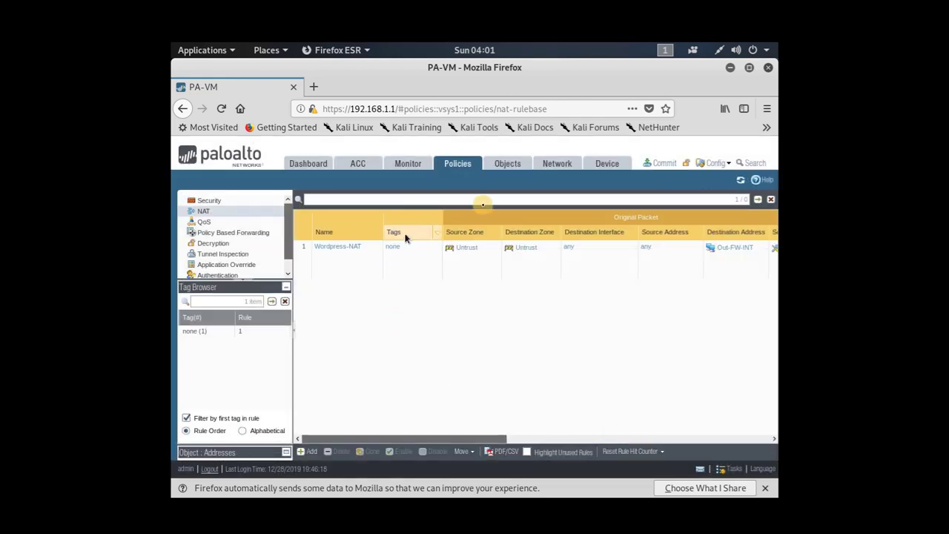
Step: Start a new security policy rule named Wordpress
{"action": "left_click", "coordinate": [237, 204]}
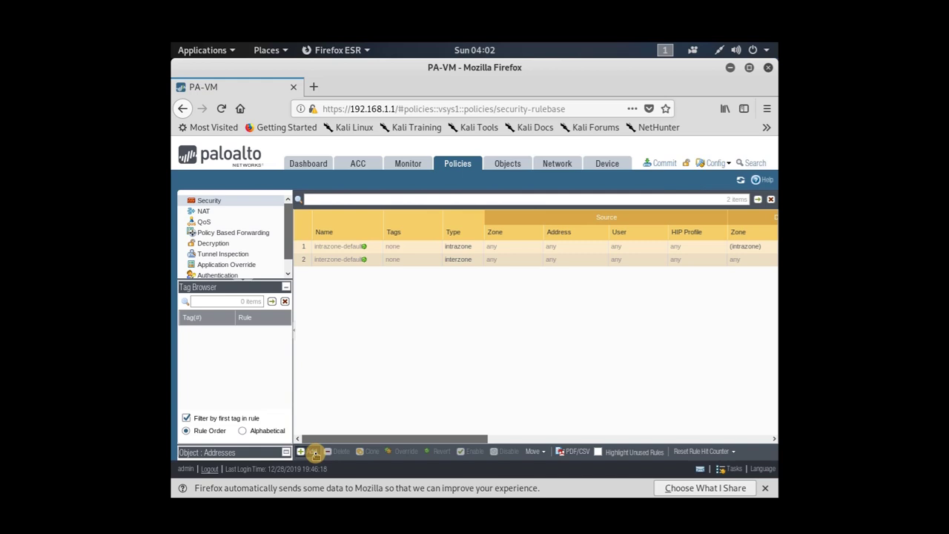
{"action": "left_click", "coordinate": [312, 452]}
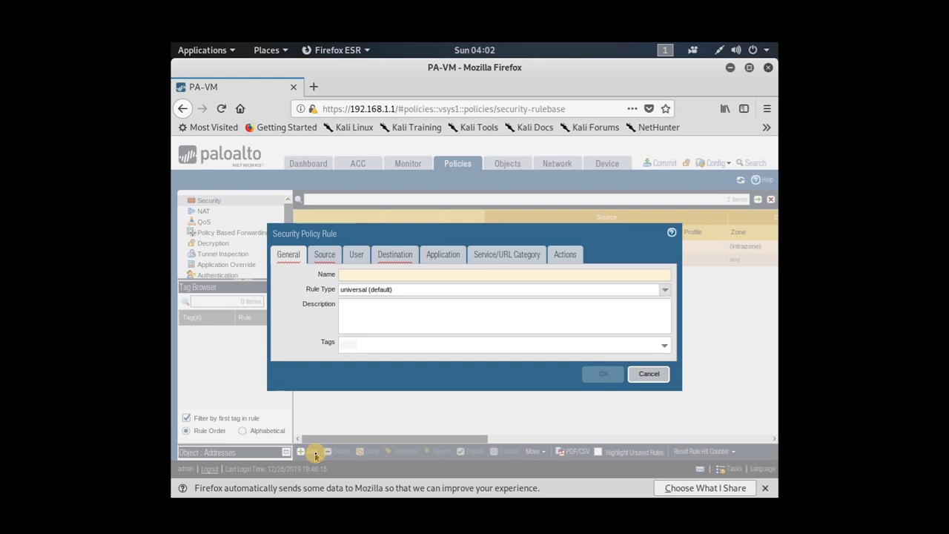
{"action": "type", "text": "Po"}
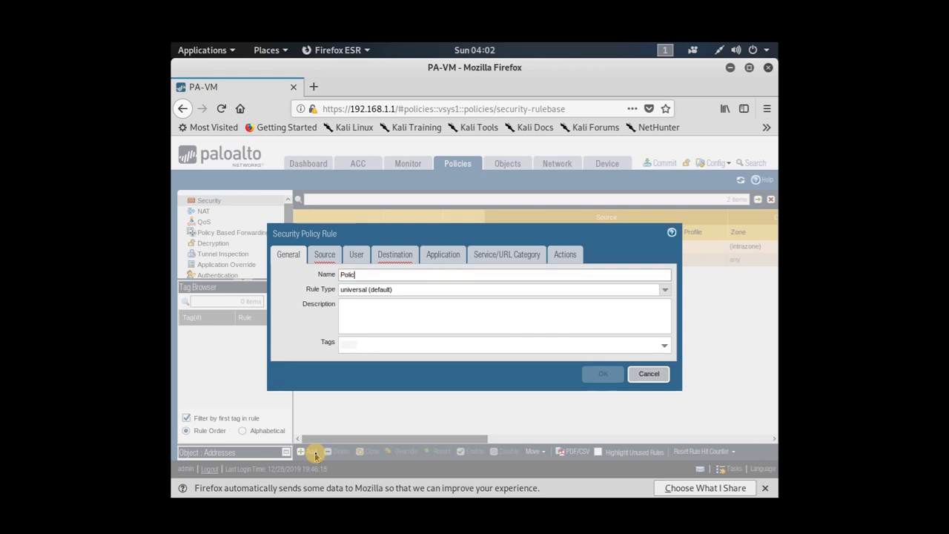
{"action": "type", "text": "lic"}
{"action": "key", "text": "BackSpace"}
{"action": "key", "text": "BackSpace"}
{"action": "key", "text": "BackSpace"}
{"action": "key", "text": "BackSpace"}
{"action": "key", "text": "BackSpace"}
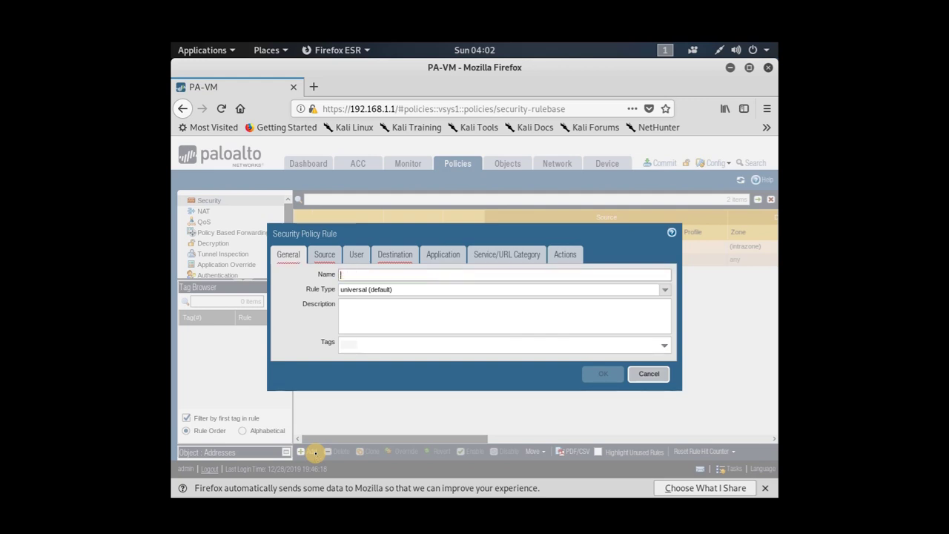
{"action": "type", "text": "Wordpress"}
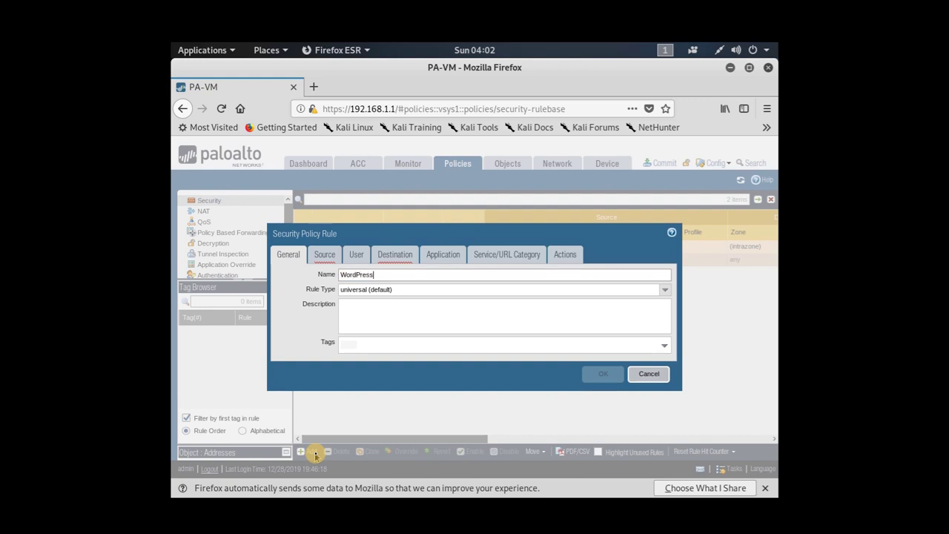
Step: Set the rule's source zone to Untrust and destination zone to Trust, then save it
{"action": "left_click", "coordinate": [324, 254]}
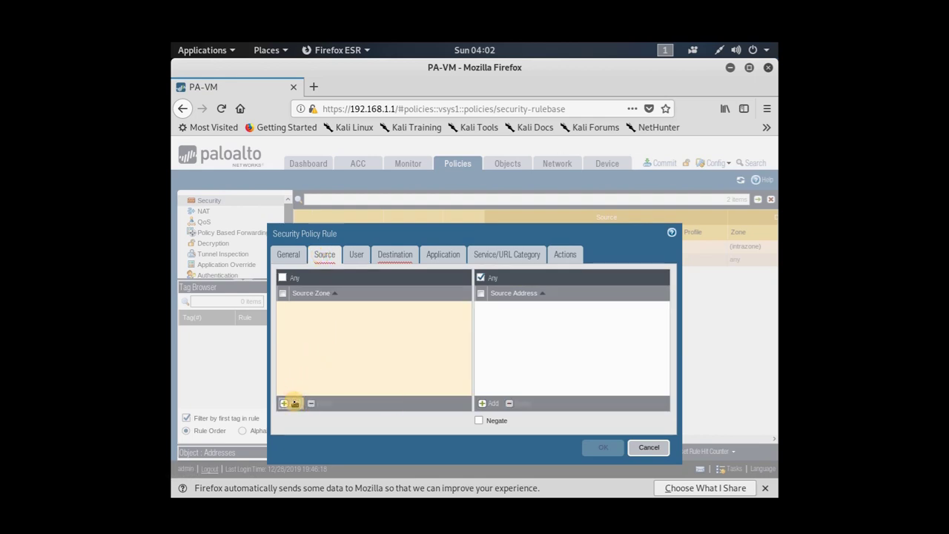
{"action": "left_click", "coordinate": [288, 403]}
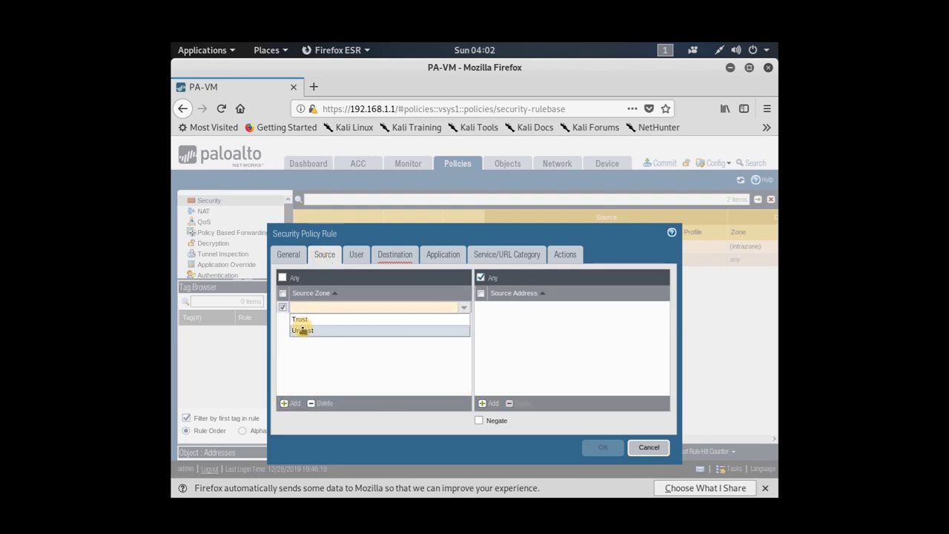
{"action": "left_click", "coordinate": [301, 331]}
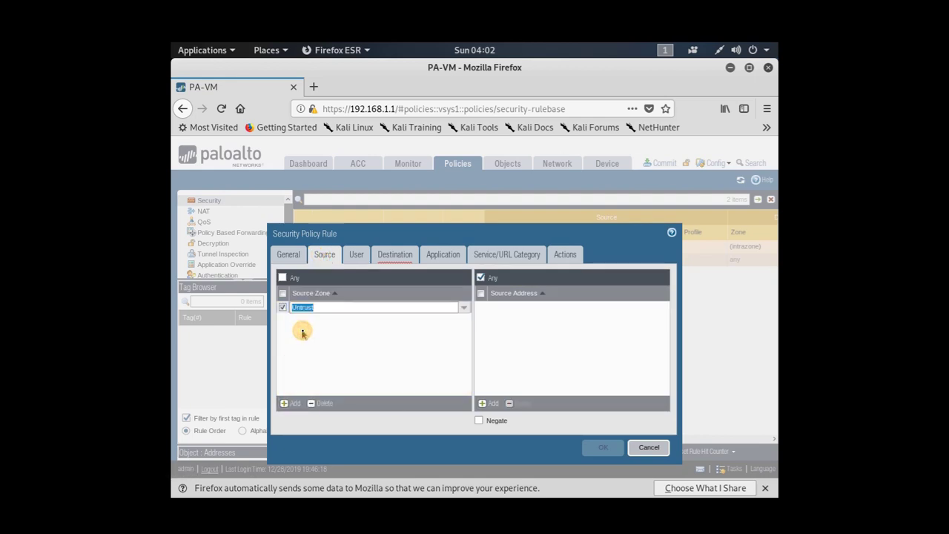
{"action": "left_click", "coordinate": [395, 253]}
{"action": "left_click", "coordinate": [286, 403]}
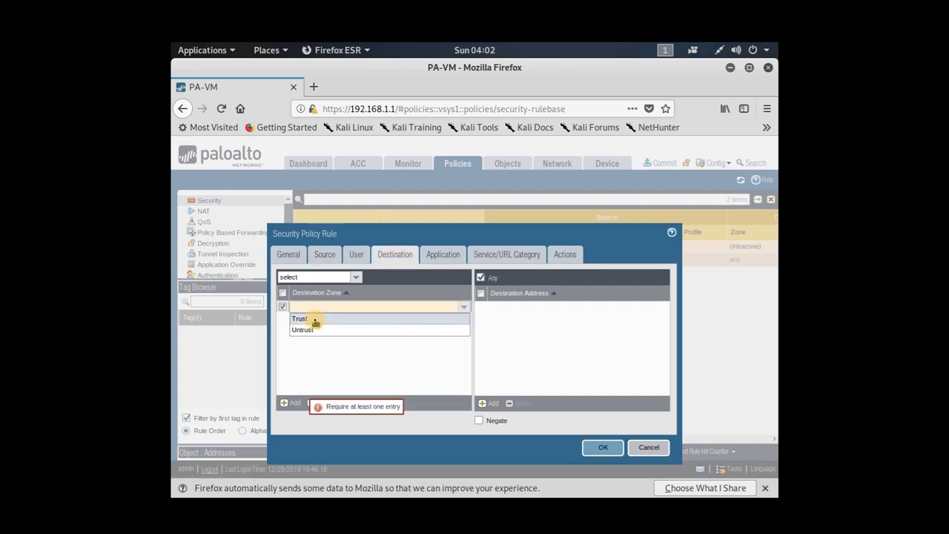
{"action": "left_click", "coordinate": [315, 320]}
{"action": "left_click", "coordinate": [443, 255]}
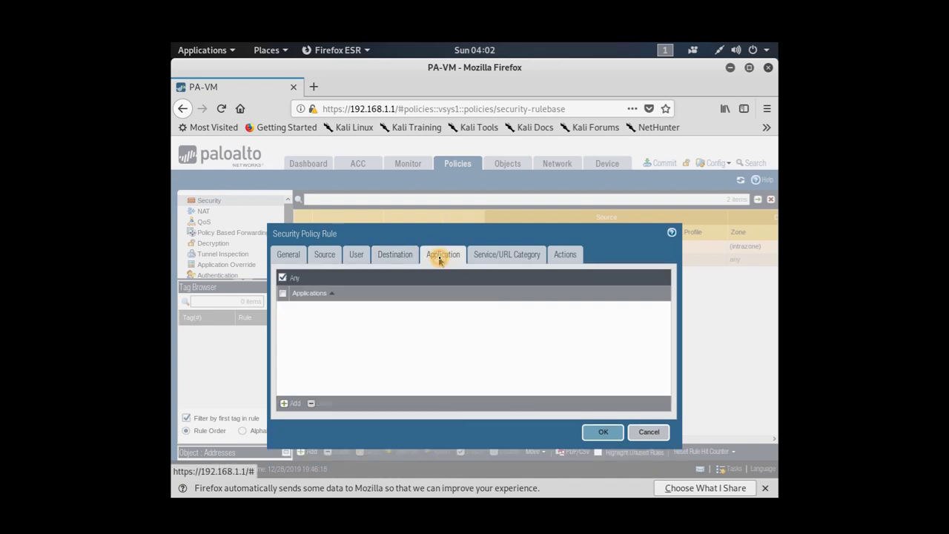
{"action": "left_click", "coordinate": [599, 433]}
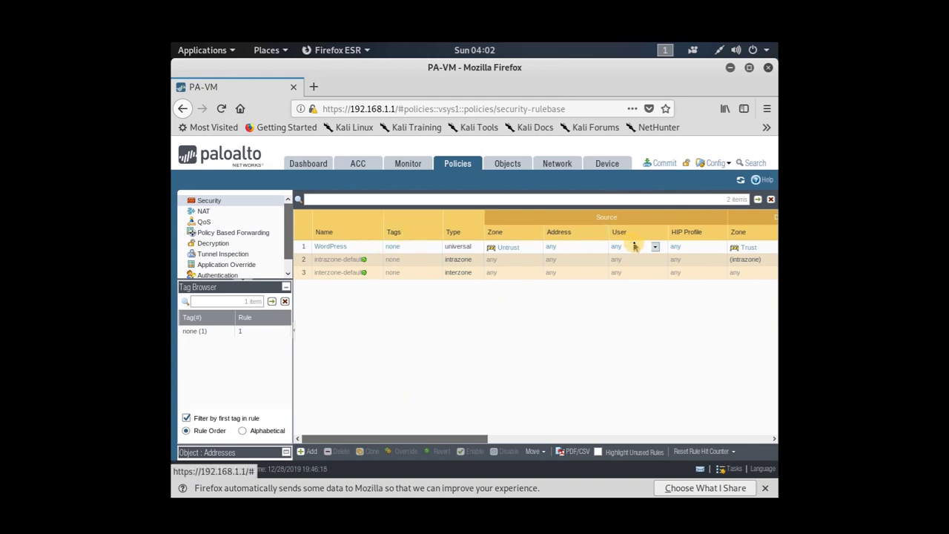
Step: Commit the pending firewall configuration and return to the GNS3 topology window
{"action": "left_click", "coordinate": [658, 166]}
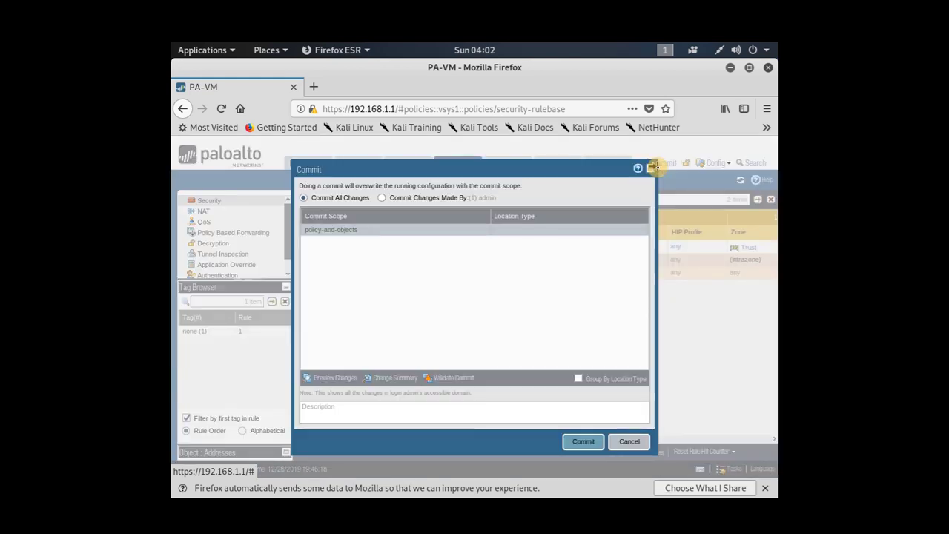
{"action": "left_click", "coordinate": [582, 441]}
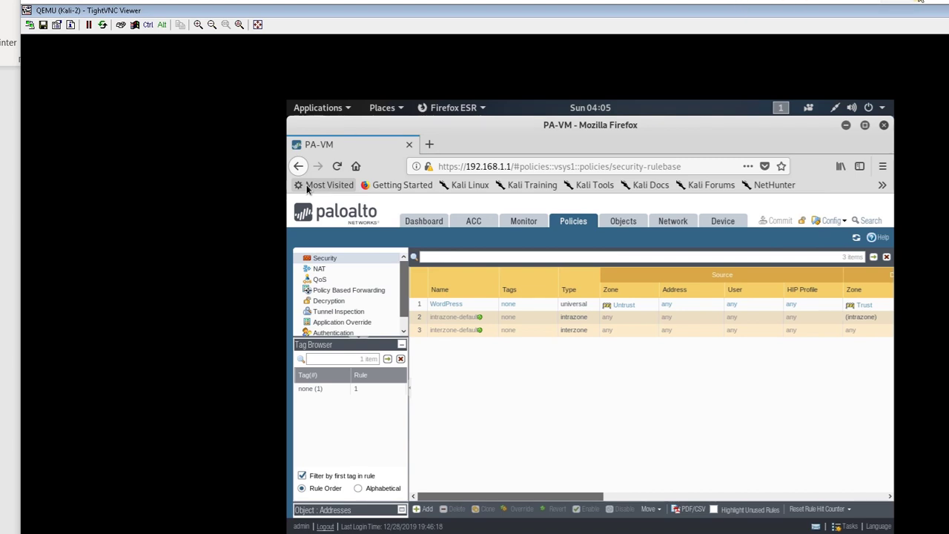
{"action": "key", "text": "ctrl+alt+shift+f"}
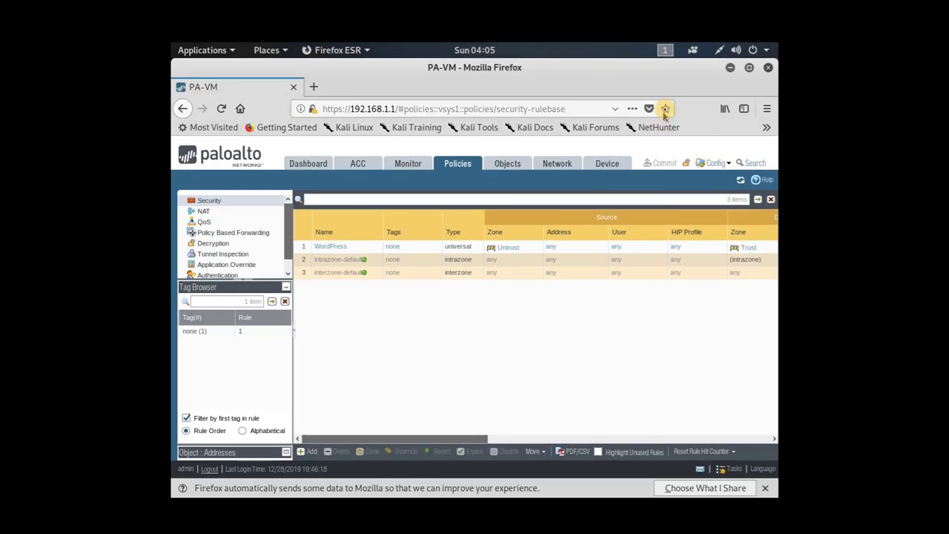
{"action": "left_click", "coordinate": [591, 286]}
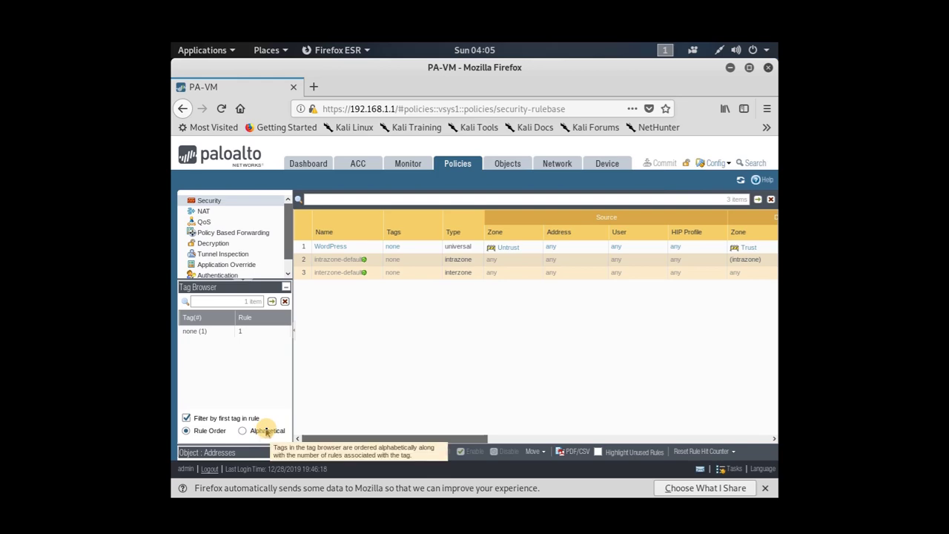
{"action": "left_click", "coordinate": [170, 529]}
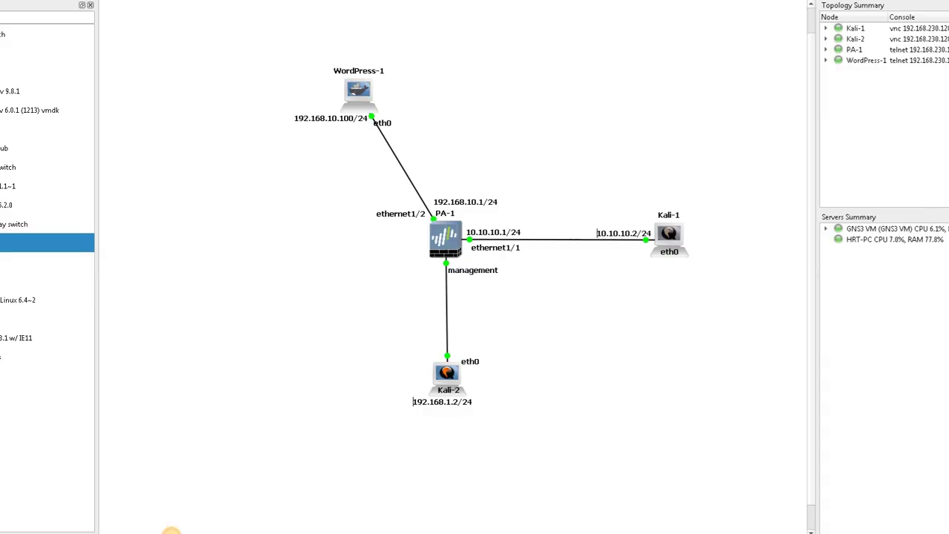
{"action": "double_click", "coordinate": [668, 234]}
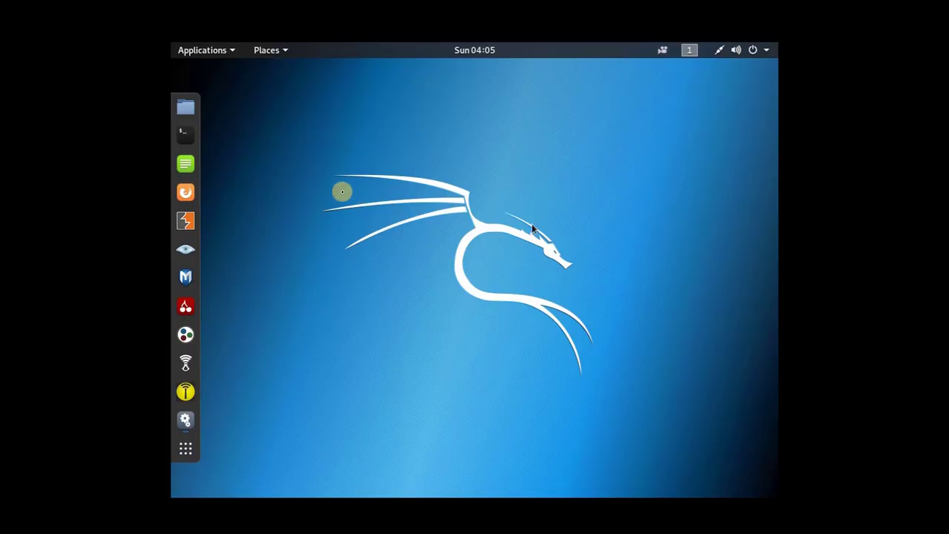
{"action": "left_click", "coordinate": [185, 192]}
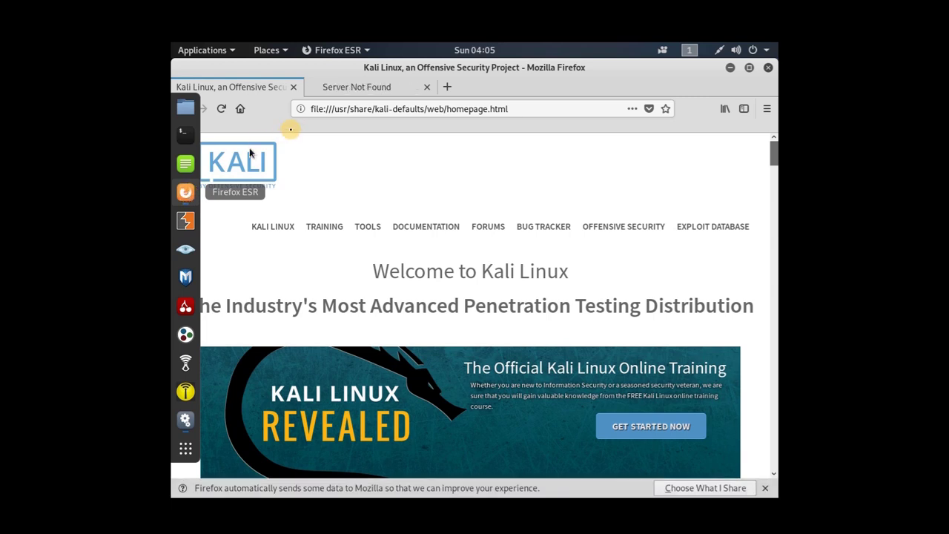
{"action": "left_click", "coordinate": [343, 111]}
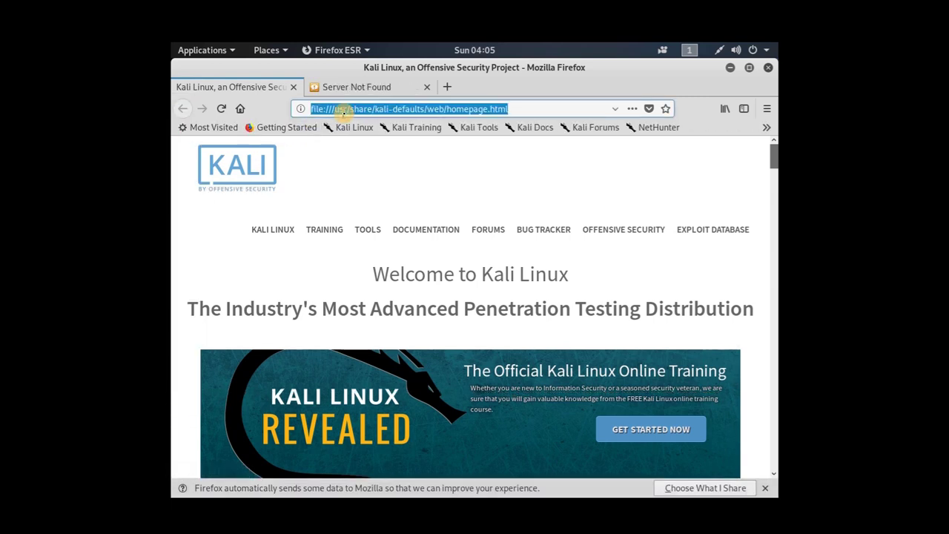
{"action": "type", "text": "10.10.10.1"}
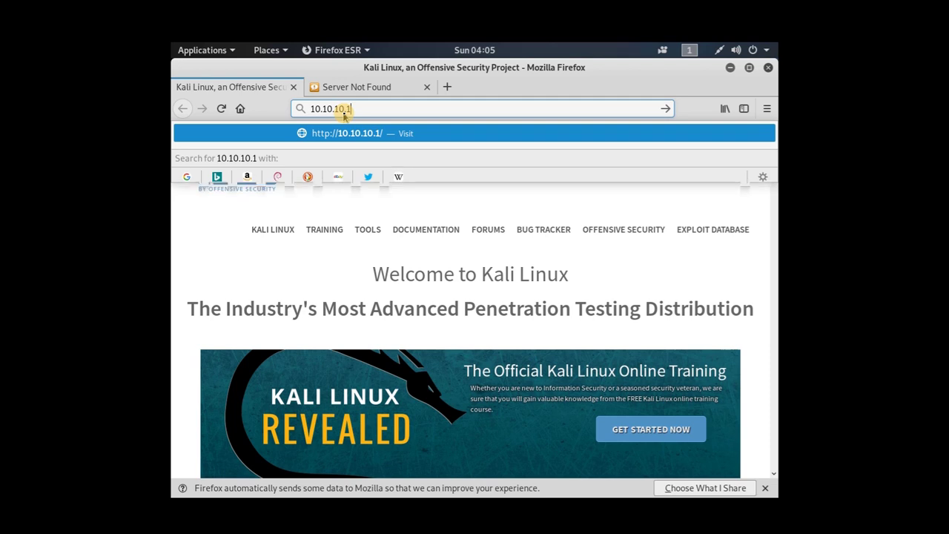
{"action": "key", "text": "Return"}
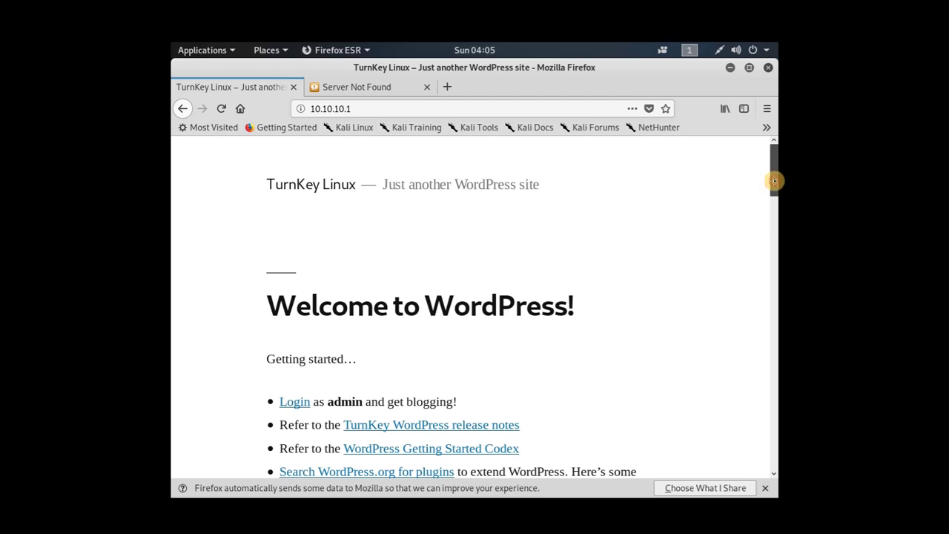
{"action": "left_click_drag", "start_coordinate": [773, 181], "coordinate": [762, 155]}
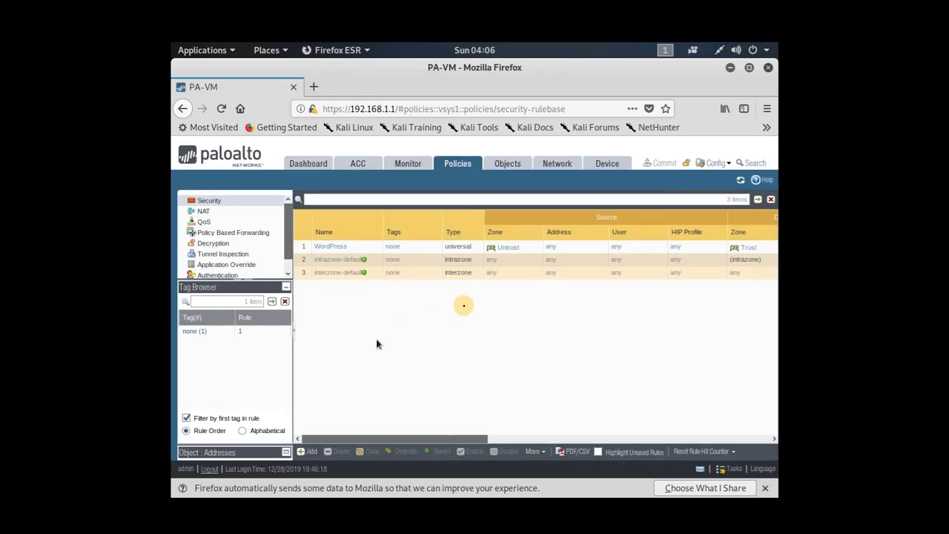
Step: Show the firewall's NAT rules containing Wordpress-NAT, then go back to the GNS3 topology
{"action": "left_click", "coordinate": [244, 211]}
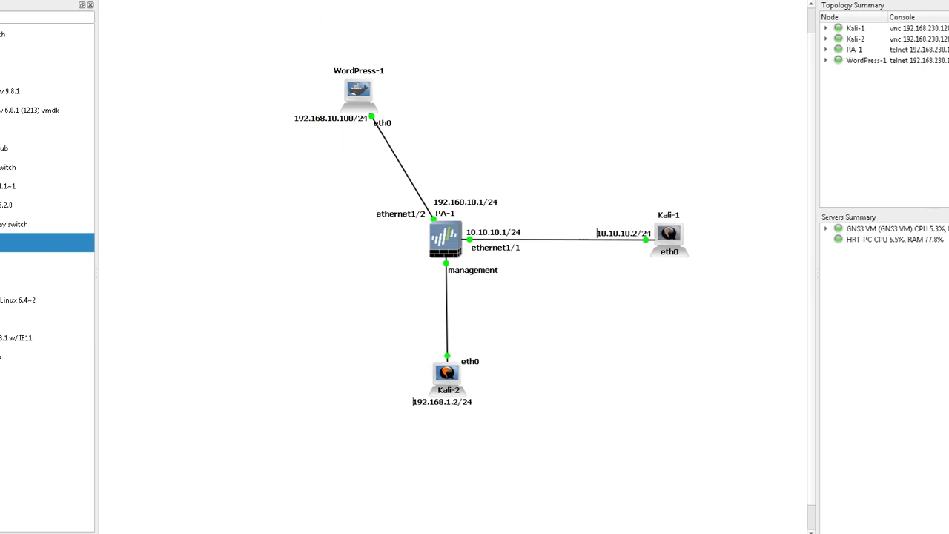
{"action": "mouse_move", "coordinate": [353, 98]}
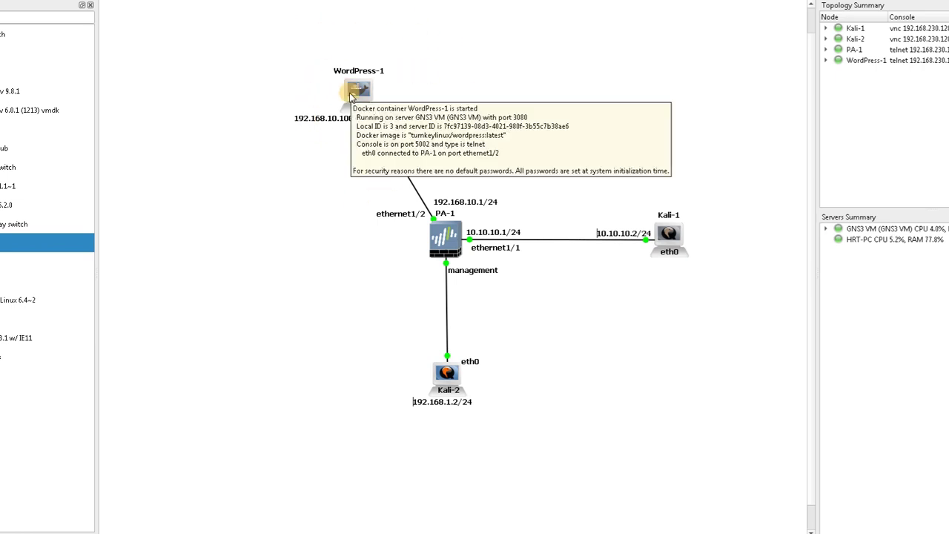